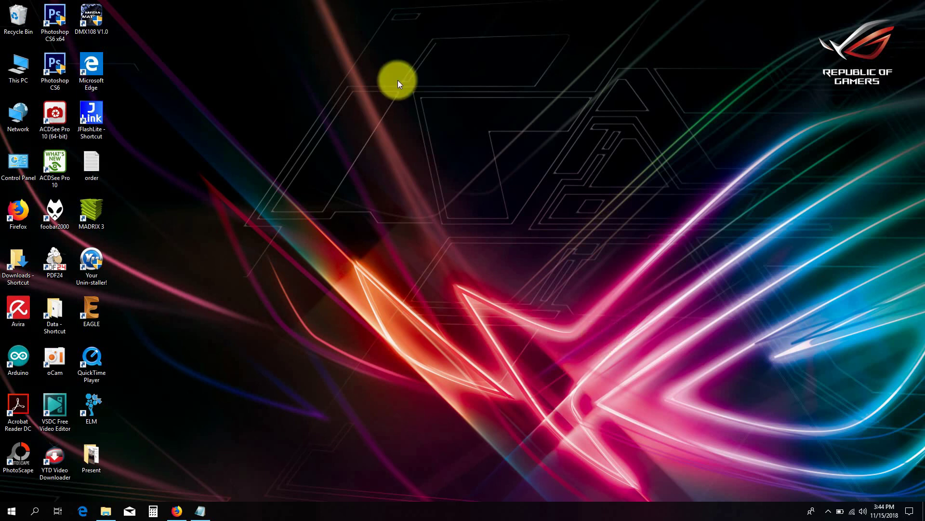
- Check the required SSID and password in the open Notepad note, highlighting the name DigiPixel, and minimise the note
{"action": "left_click", "coordinate": [200, 510]}
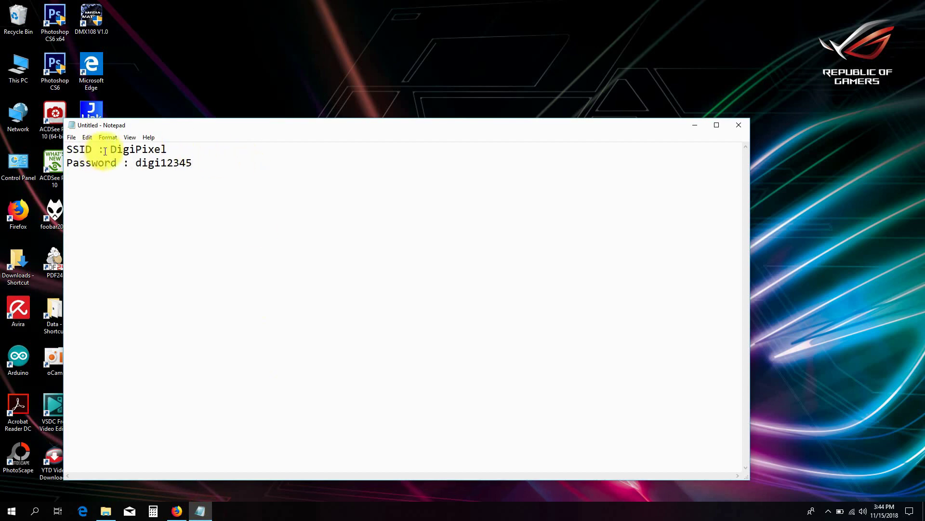
{"action": "left_click_drag", "start_coordinate": [110, 149], "coordinate": [169, 149]}
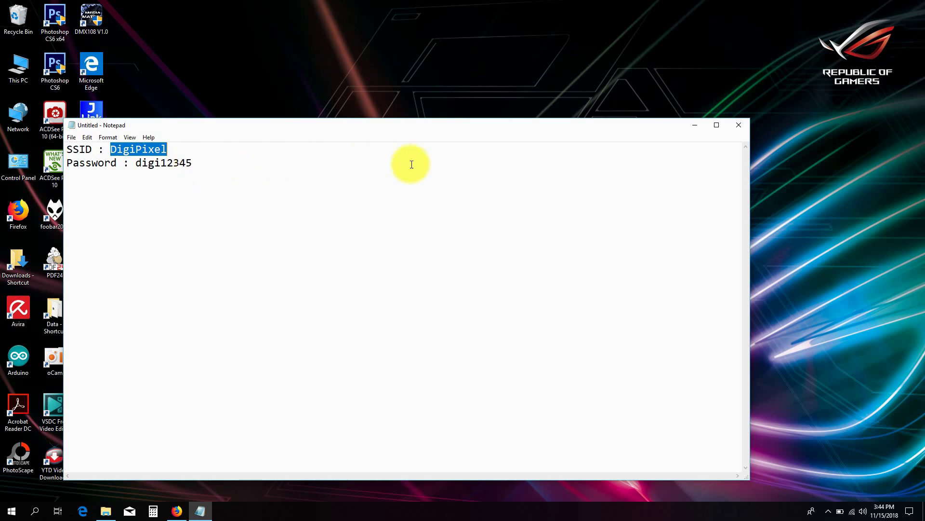
{"action": "left_click", "coordinate": [696, 126]}
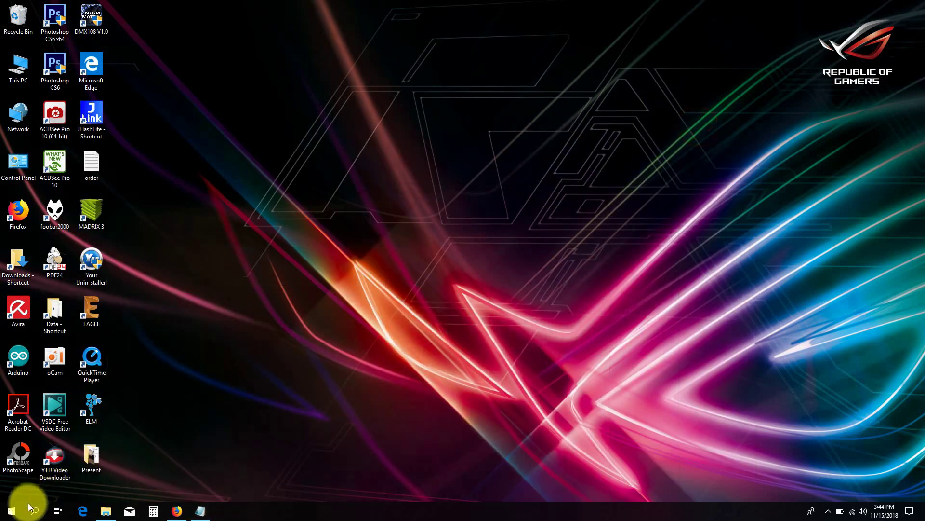
- Open the Mobile hotspot page of the Network & Internet settings in Windows Settings
{"action": "left_click", "coordinate": [12, 512]}
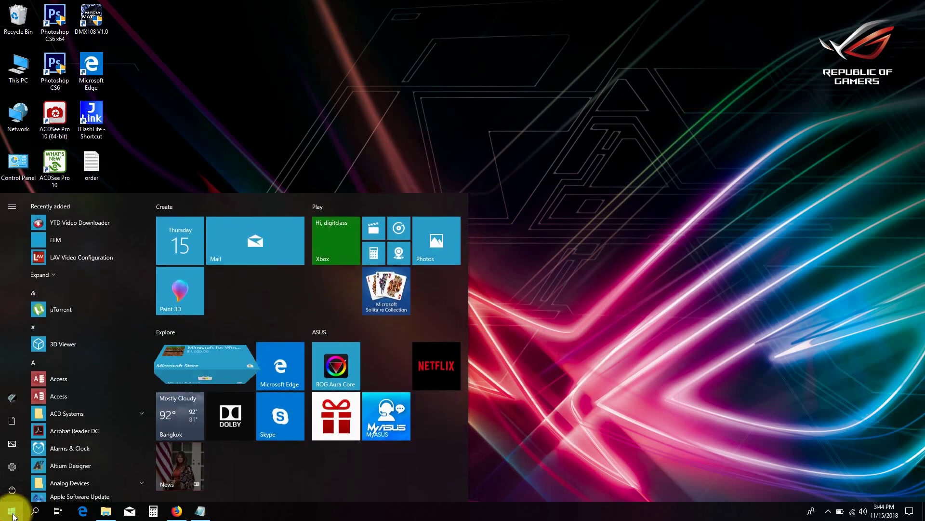
{"action": "left_click", "coordinate": [12, 470]}
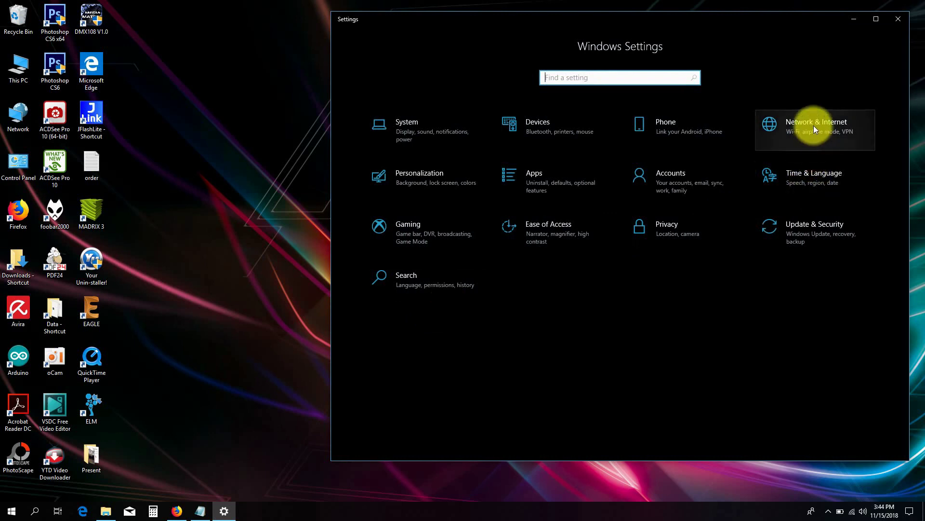
{"action": "left_click", "coordinate": [815, 125]}
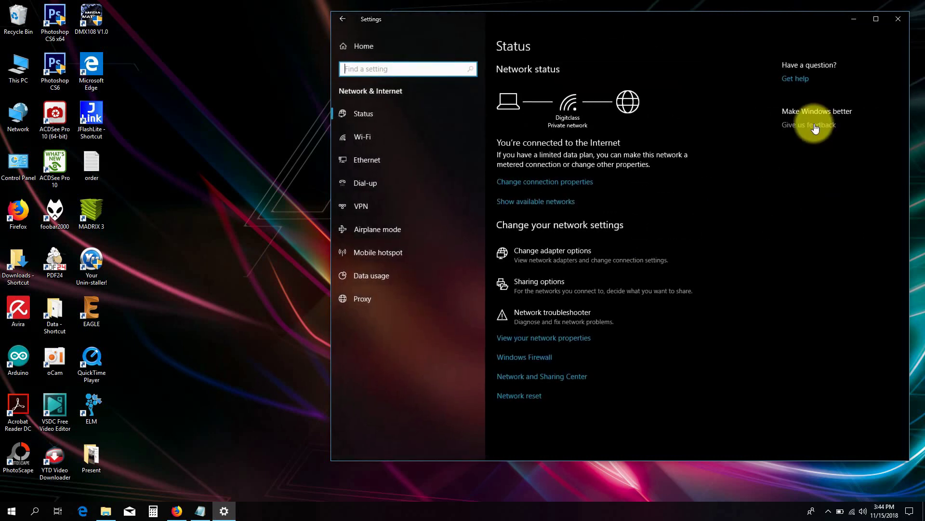
{"action": "left_click", "coordinate": [381, 257]}
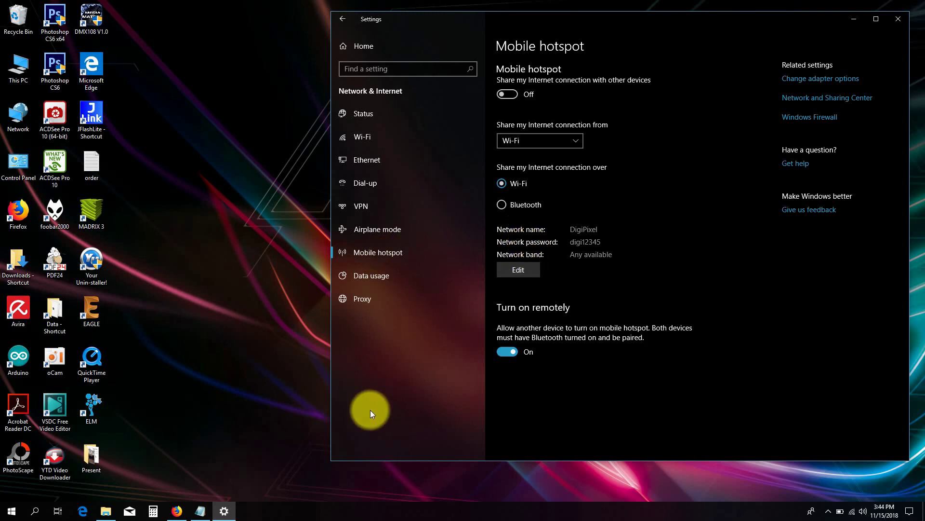
- Compare the hotspot's network info with the note and save it with the network name DigiPixel and the noted password
{"action": "left_click", "coordinate": [200, 510]}
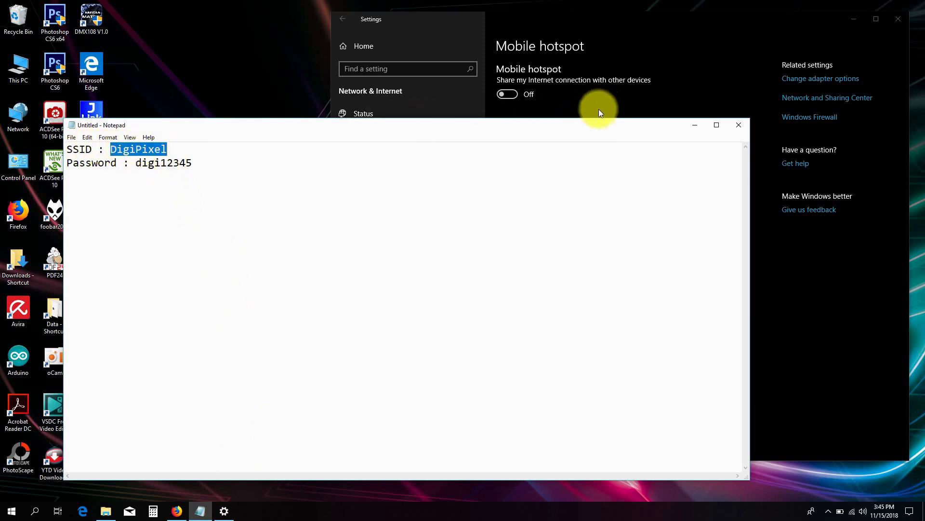
{"action": "left_click", "coordinate": [787, 251]}
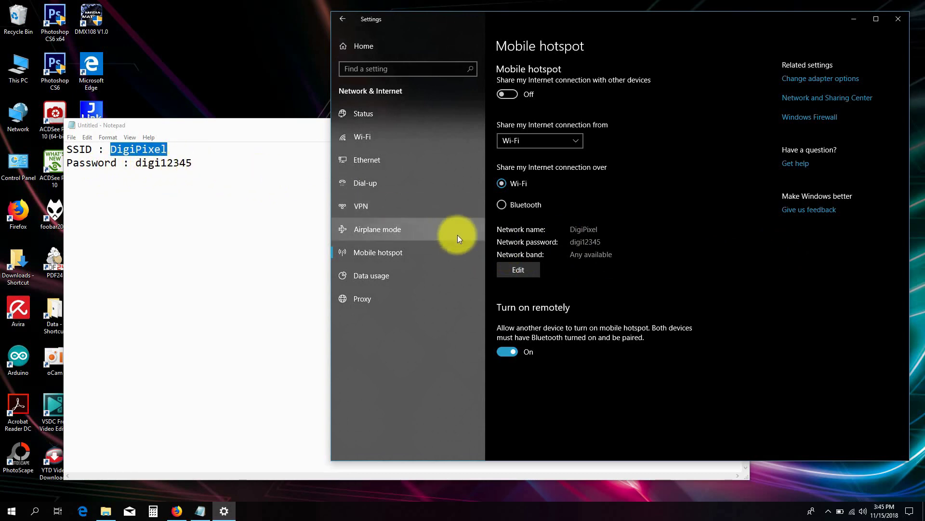
{"action": "left_click", "coordinate": [528, 270]}
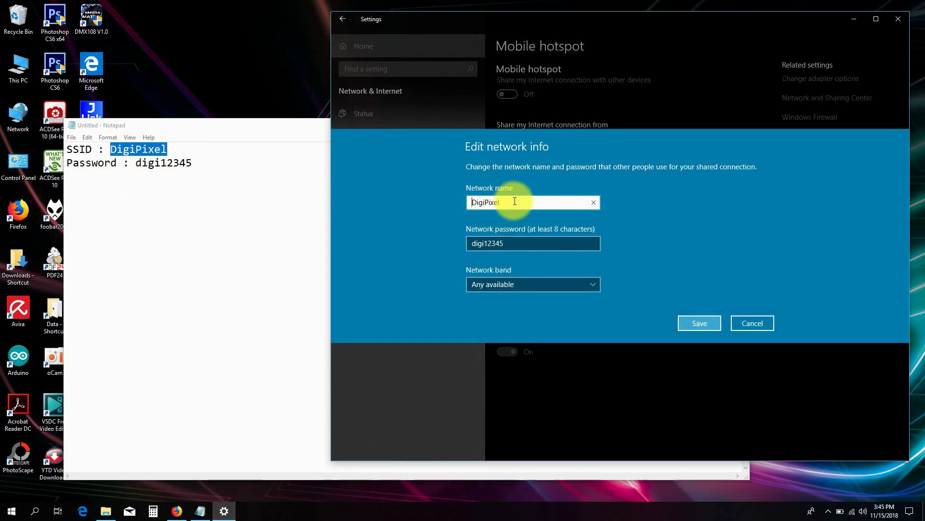
{"action": "left_click", "coordinate": [507, 243]}
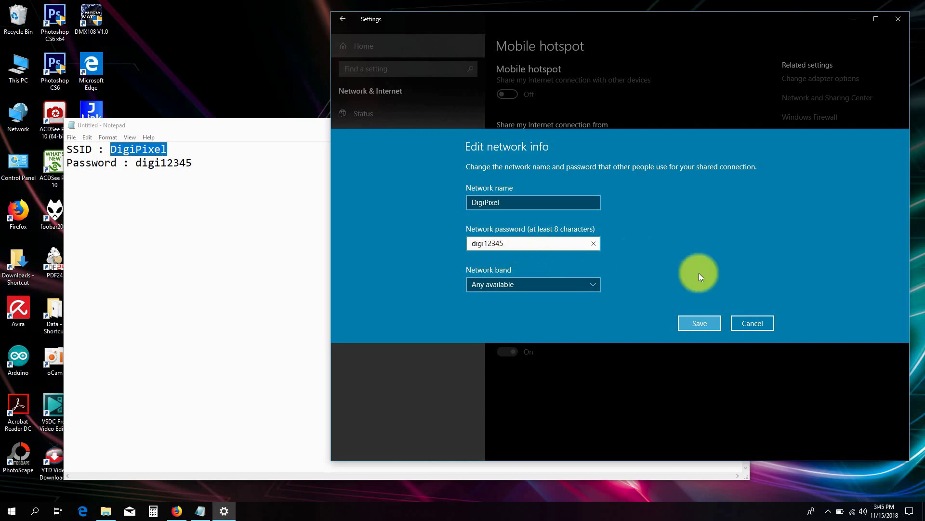
{"action": "left_click", "coordinate": [719, 322]}
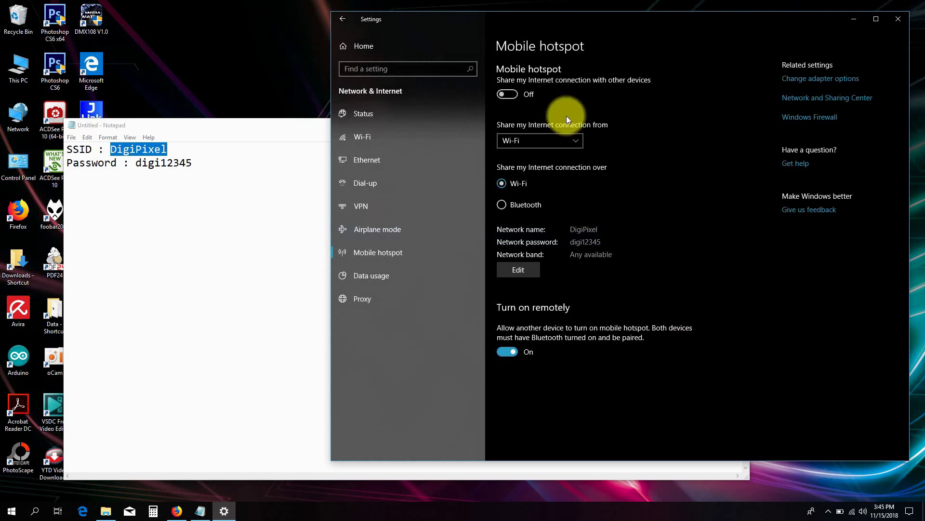
- Turn on the mobile hotspot and copy the IP address of the connected device digi-31825e
{"action": "left_click", "coordinate": [511, 95]}
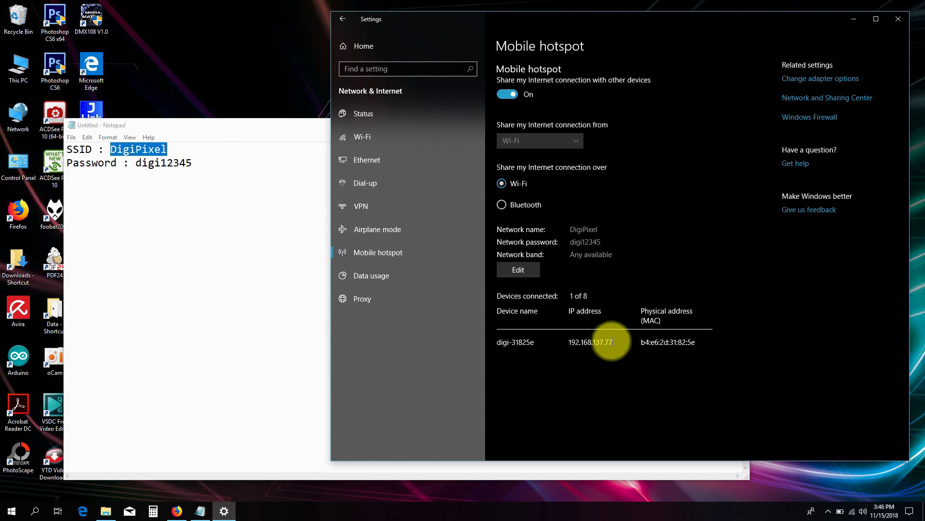
{"action": "left_click_drag", "start_coordinate": [613, 342], "coordinate": [570, 342]}
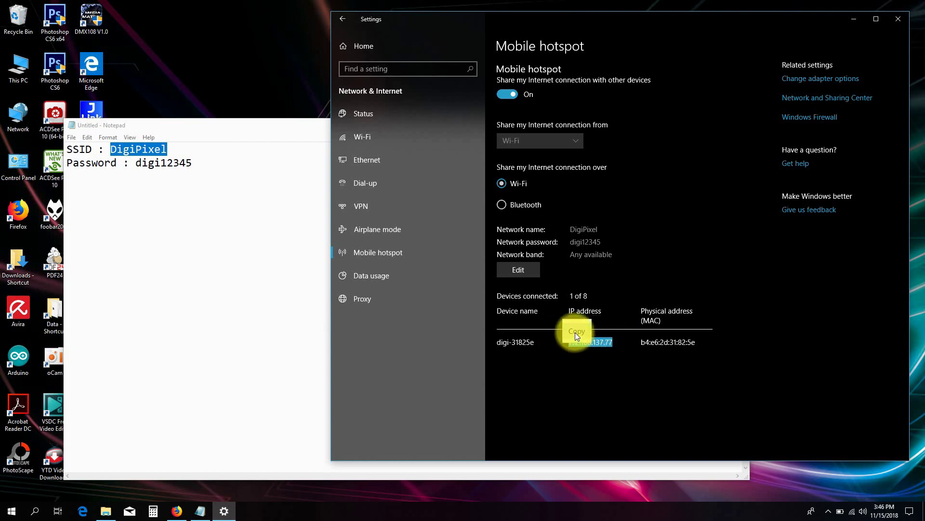
{"action": "left_click", "coordinate": [576, 332]}
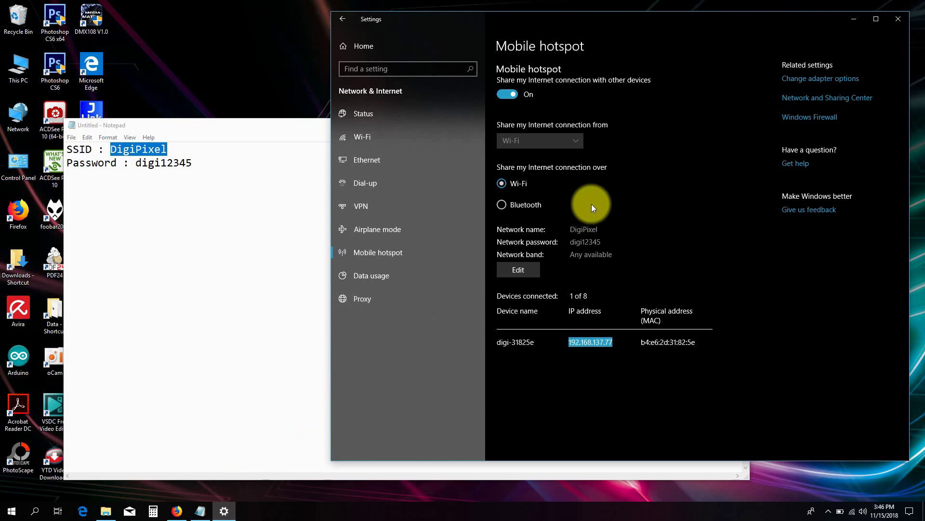
- Close the Notepad note with the SSID and password without saving it
{"action": "left_click", "coordinate": [230, 128]}
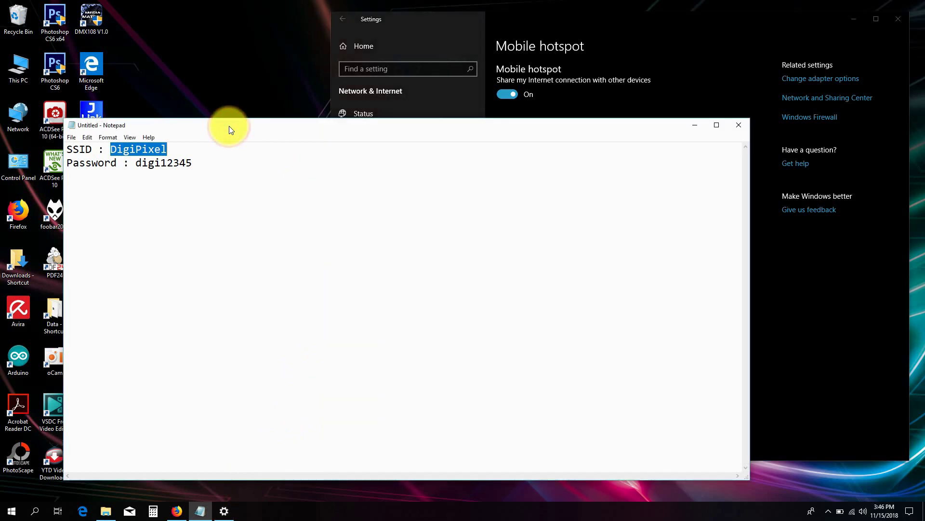
{"action": "left_click", "coordinate": [729, 125]}
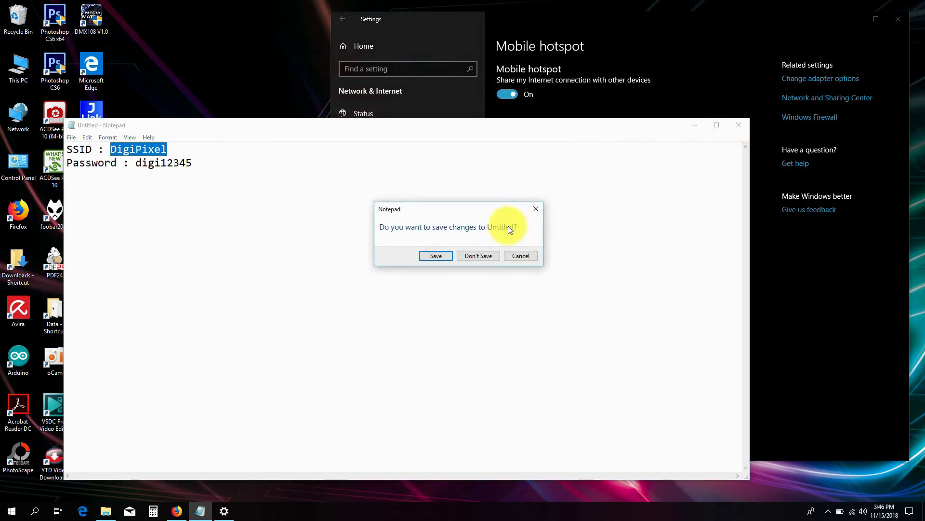
{"action": "left_click", "coordinate": [473, 256]}
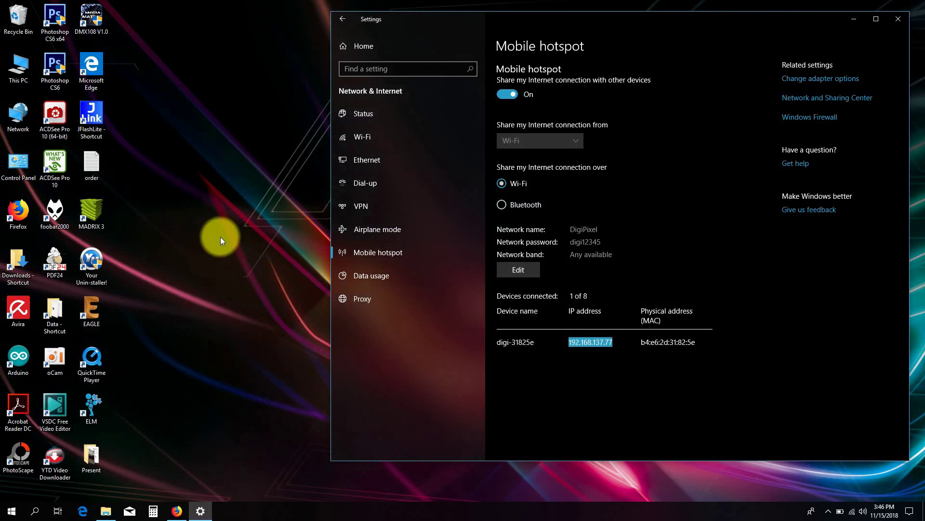
- Switch to Firefox and load the device's web page at the copied address 192.168.137.77
{"action": "left_click", "coordinate": [176, 511]}
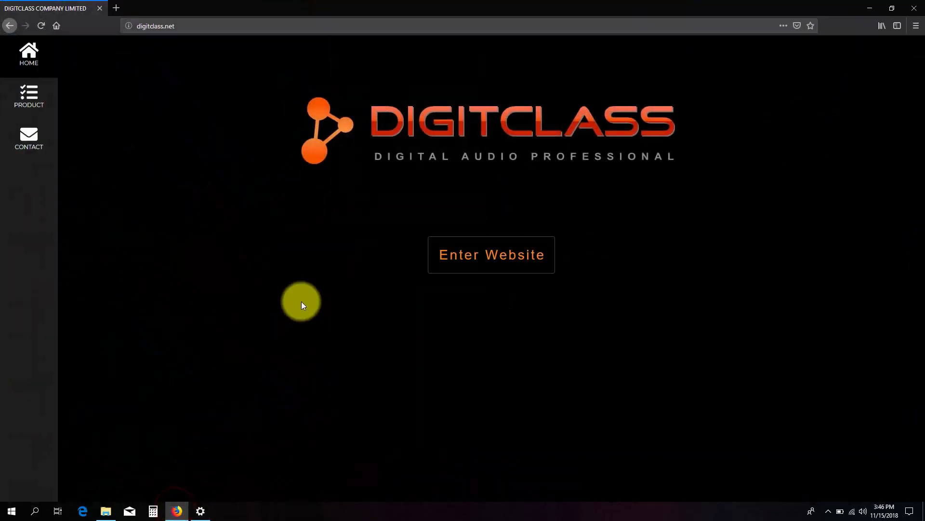
{"action": "left_click", "coordinate": [335, 29]}
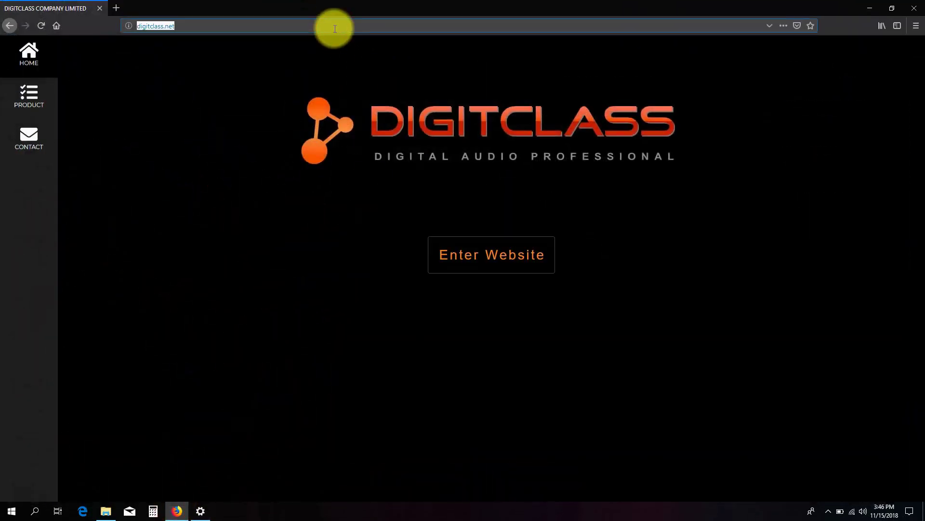
{"action": "right_click", "coordinate": [335, 29]}
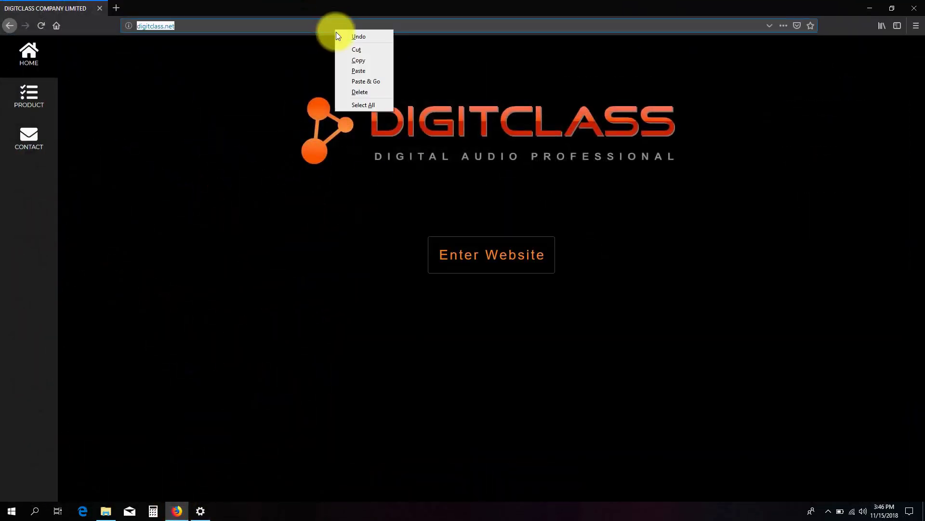
{"action": "left_click", "coordinate": [349, 70]}
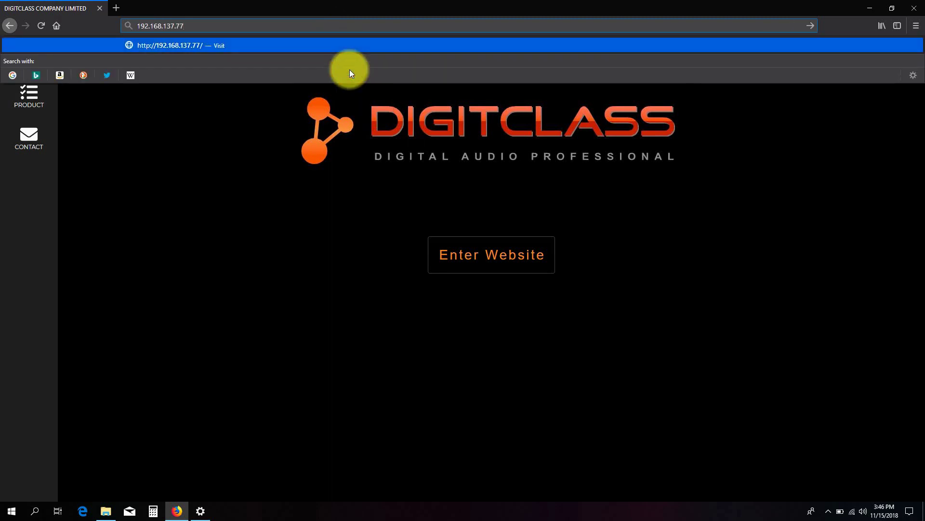
{"action": "key", "text": "Return"}
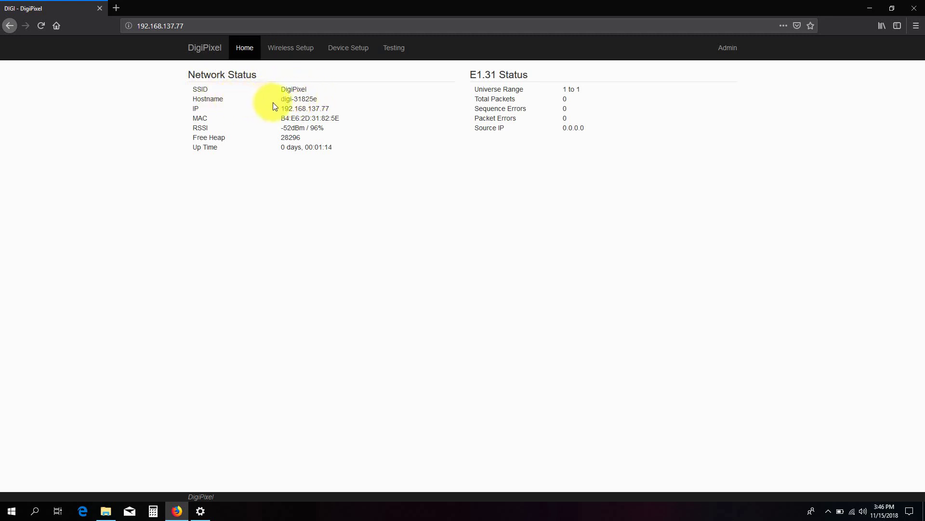
- Compare the hostname and IP in the device's network status with the entry in the hotspot's connected devices list
{"action": "left_click", "coordinate": [200, 510]}
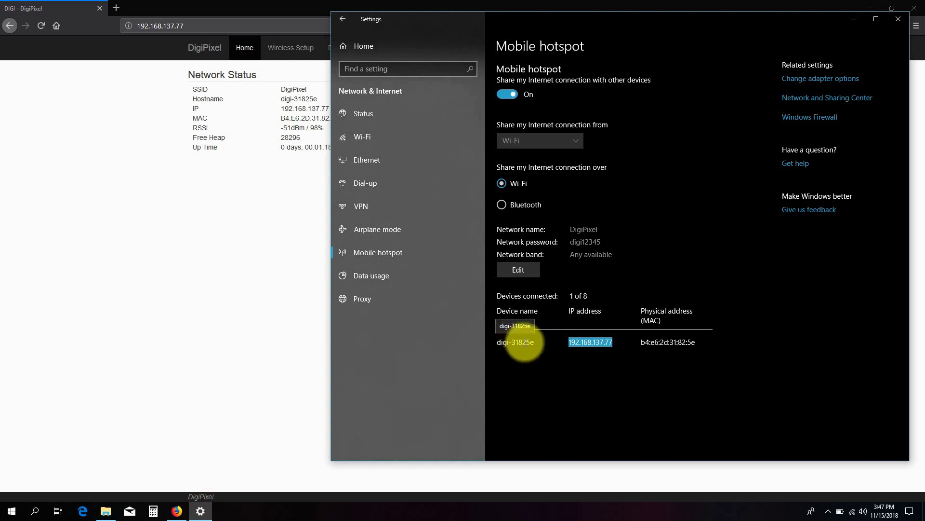
{"action": "left_click", "coordinate": [291, 99]}
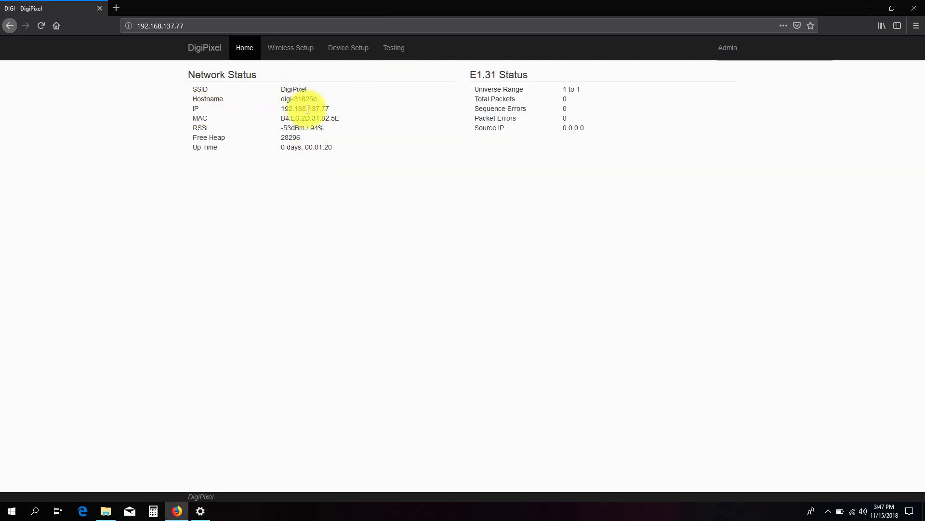
{"action": "left_click_drag", "start_coordinate": [330, 108], "coordinate": [282, 109]}
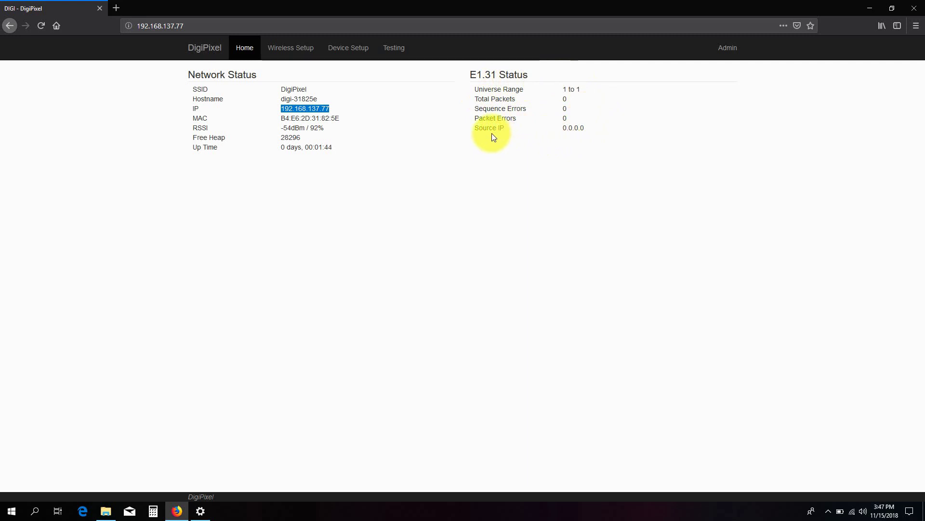
- Open the device's Wireless Setup page and examine the SSID and password in its network configuration
{"action": "left_click", "coordinate": [303, 52]}
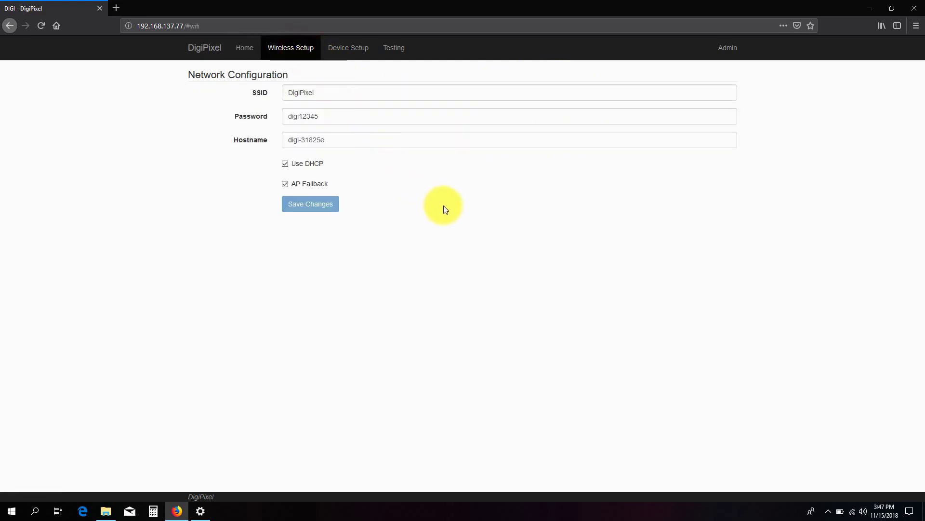
{"action": "left_click", "coordinate": [323, 92]}
{"action": "double_click", "coordinate": [323, 92]}
{"action": "left_click", "coordinate": [332, 115]}
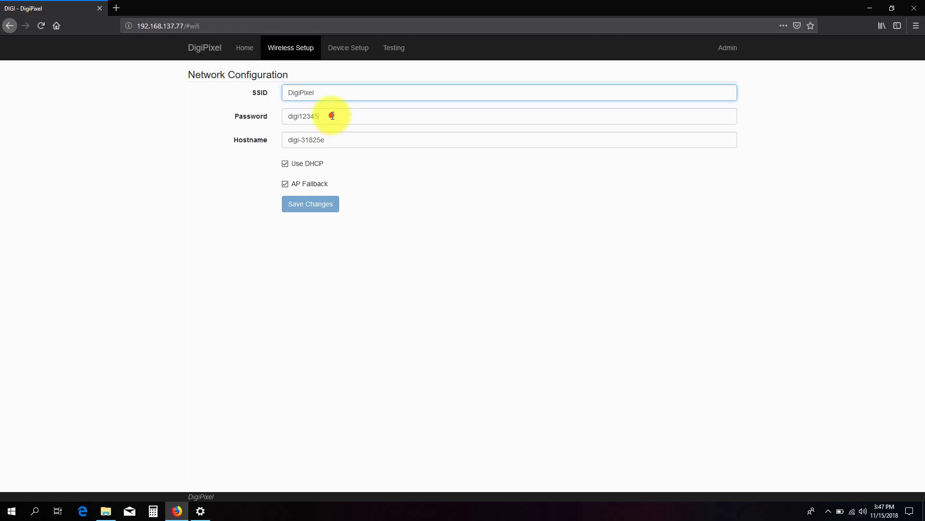
{"action": "double_click", "coordinate": [332, 115]}
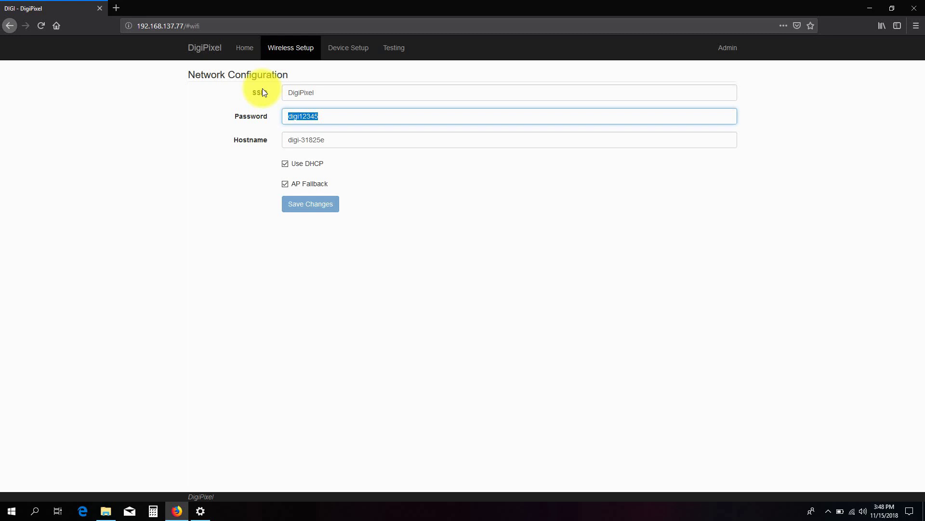
{"action": "left_click", "coordinate": [305, 92]}
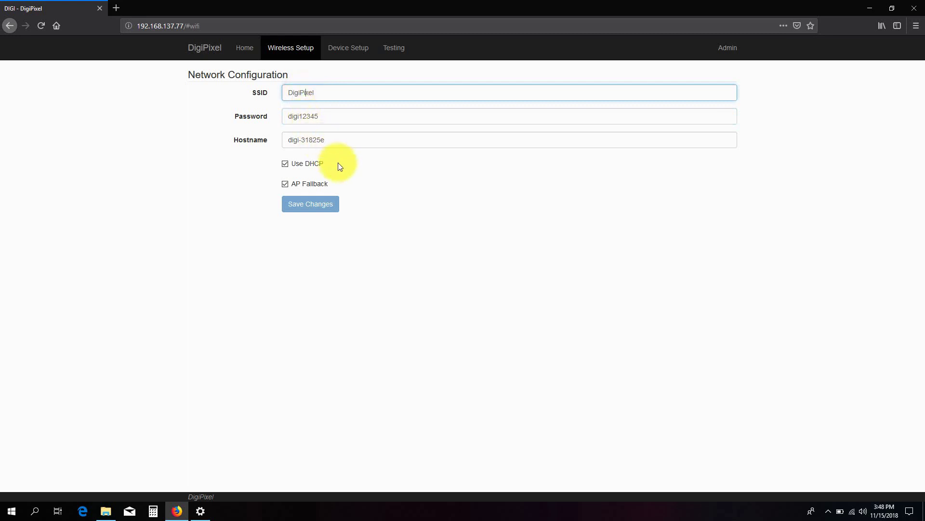
- Disable Use DHCP and examine the static IP, netmask and gateway fields
{"action": "left_click", "coordinate": [286, 163]}
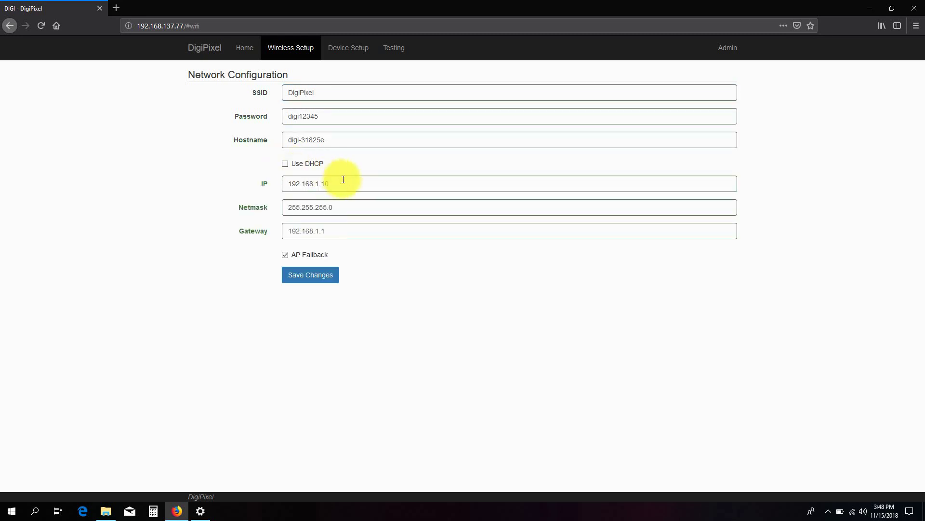
{"action": "left_click_drag", "start_coordinate": [342, 183], "coordinate": [288, 185]}
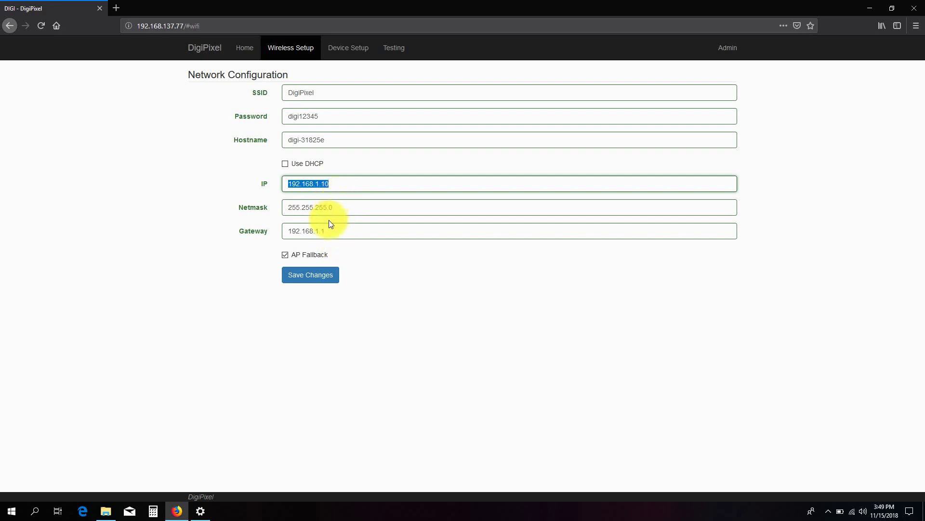
{"action": "left_click", "coordinate": [336, 187]}
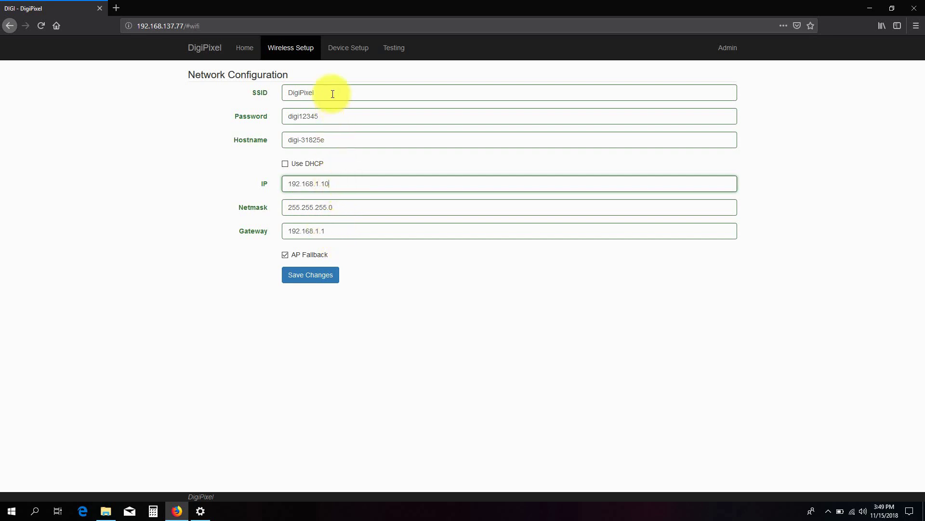
- Open the Device Setup page and set the Pixel Count to 1300 to update the refresh rate
{"action": "left_click", "coordinate": [343, 57]}
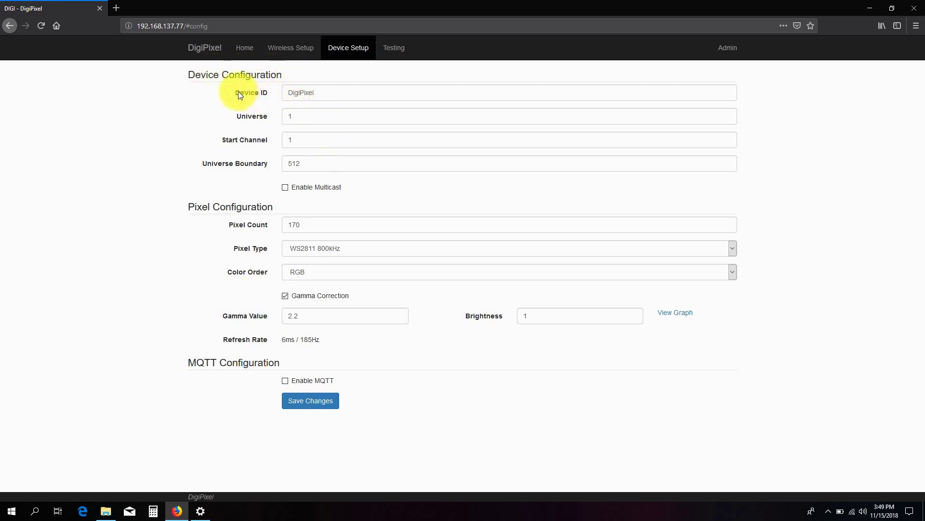
{"action": "left_click", "coordinate": [325, 93]}
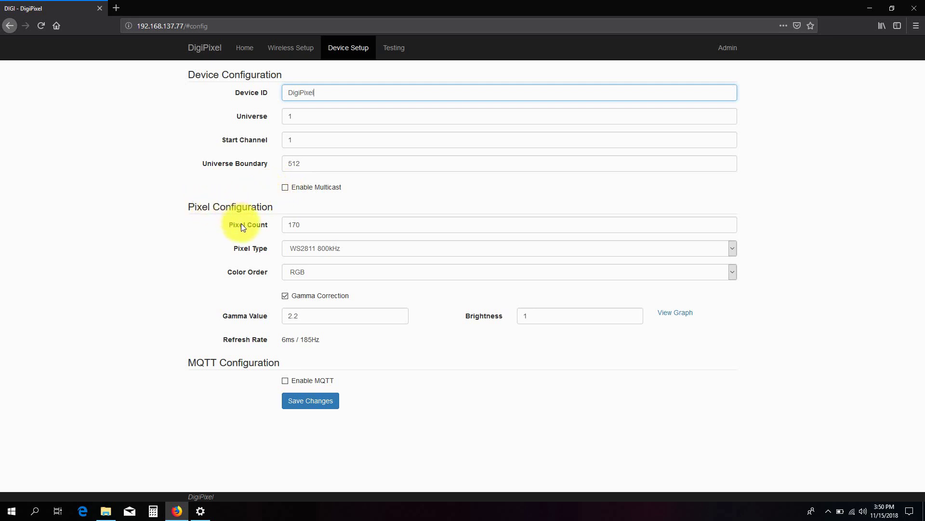
{"action": "left_click", "coordinate": [315, 225]}
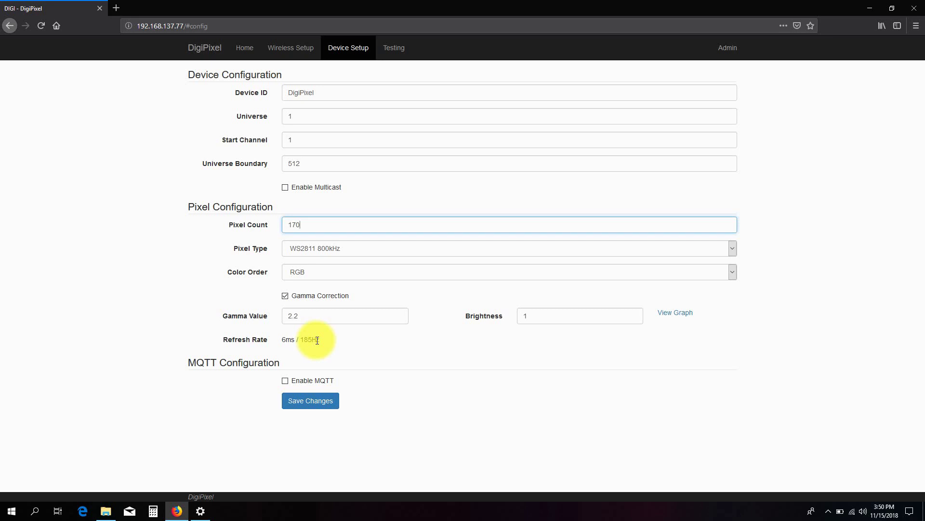
{"action": "left_click_drag", "start_coordinate": [301, 224], "coordinate": [281, 224]}
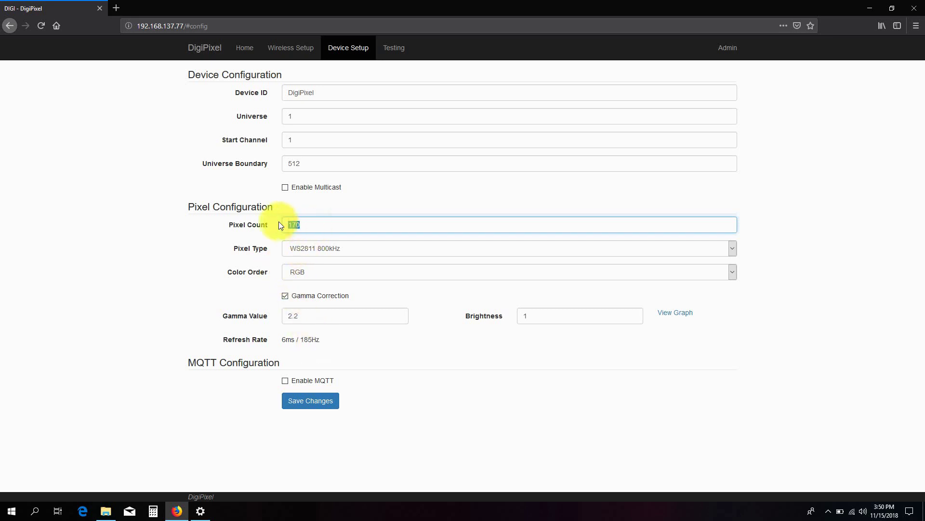
{"action": "type", "text": "1300"}
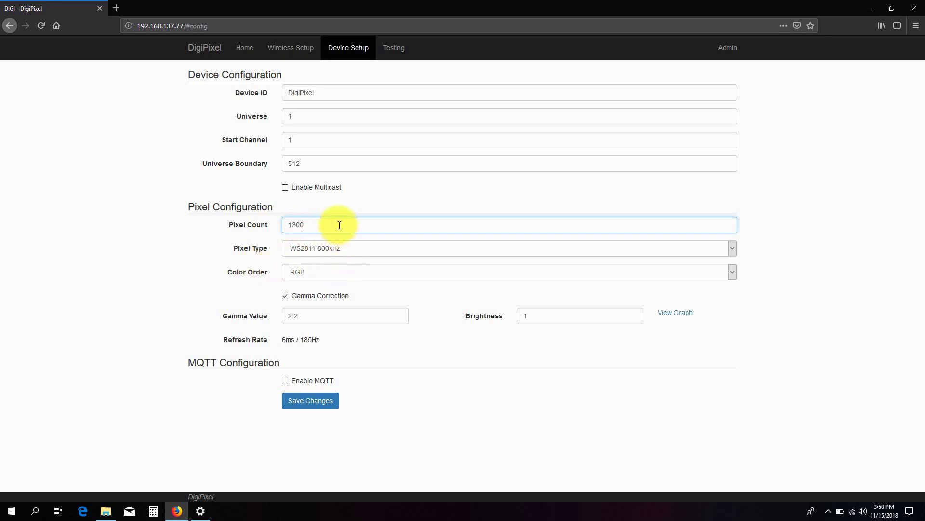
{"action": "left_click", "coordinate": [336, 345]}
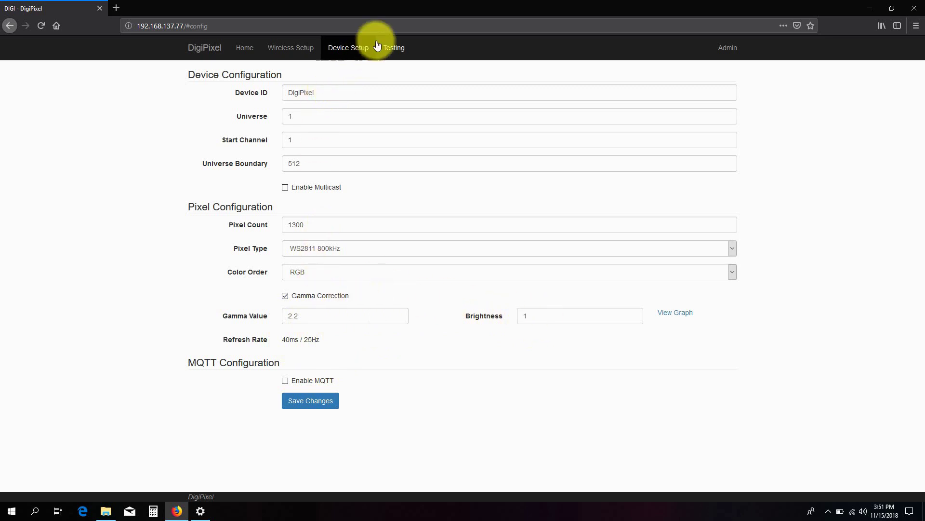
- Open the Testing page and try green and blue in Static mode, finishing with red, rgb(255, 0, 0)
{"action": "left_click", "coordinate": [393, 47]}
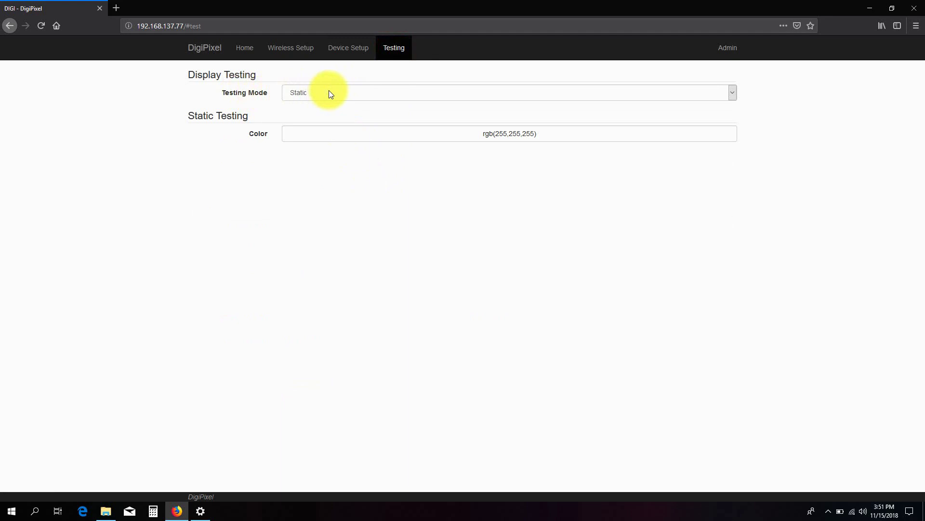
{"action": "left_click", "coordinate": [342, 140]}
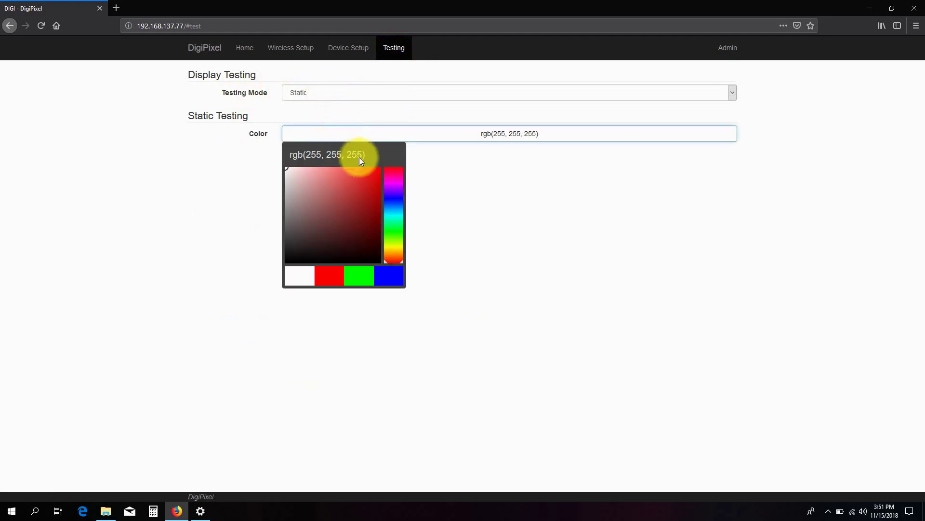
{"action": "left_click_drag", "start_coordinate": [374, 173], "coordinate": [369, 244]}
{"action": "left_click", "coordinate": [366, 278]}
{"action": "left_click", "coordinate": [394, 278]}
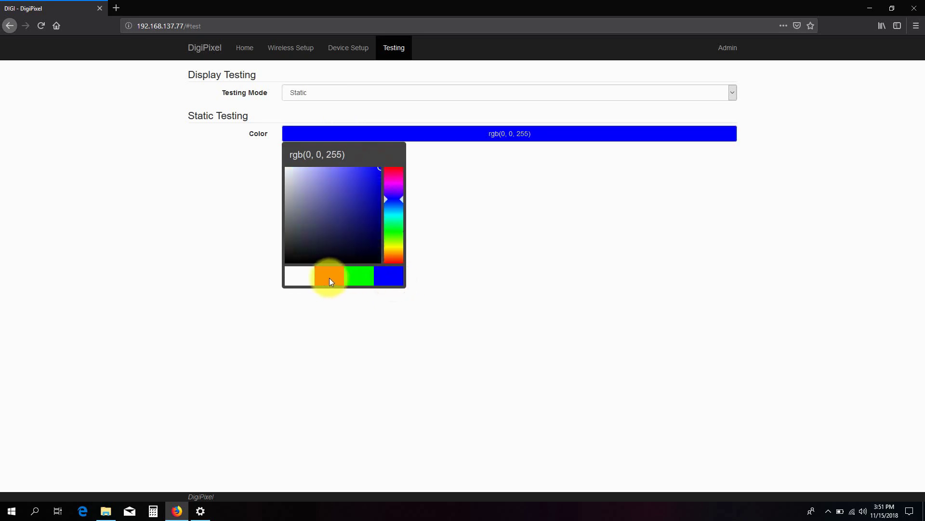
{"action": "left_click", "coordinate": [328, 278]}
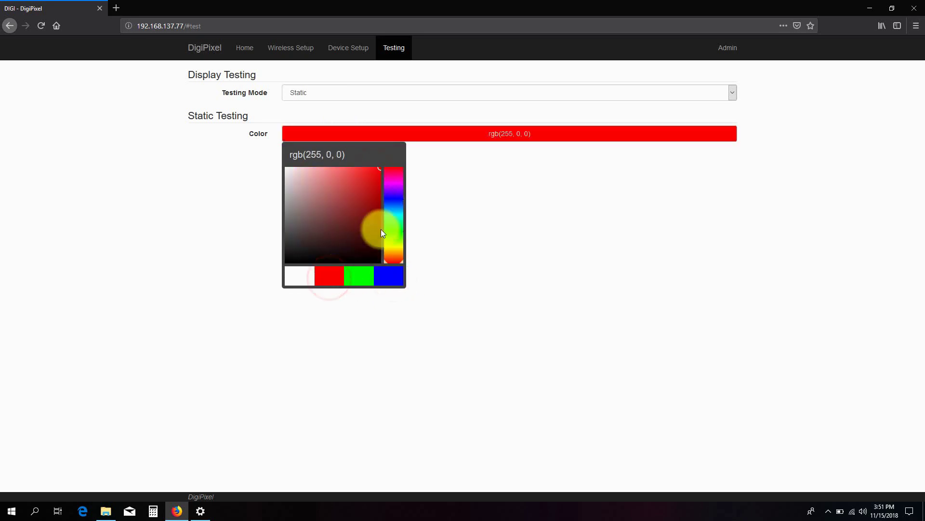
- Change the testing mode to Blink and try green and blue, finishing with red, rgb(255, 0, 0)
{"action": "left_click", "coordinate": [386, 92]}
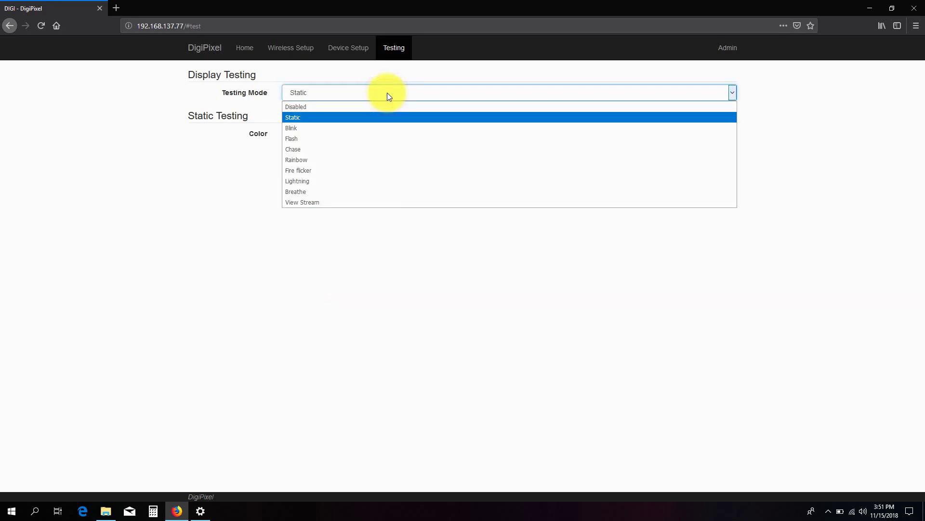
{"action": "left_click", "coordinate": [359, 128]}
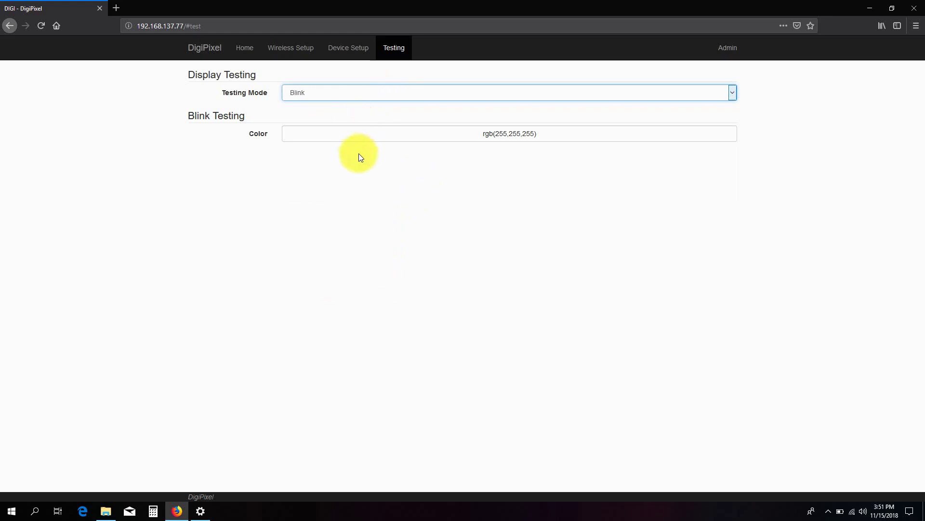
{"action": "left_click", "coordinate": [390, 138]}
{"action": "left_click", "coordinate": [360, 276]}
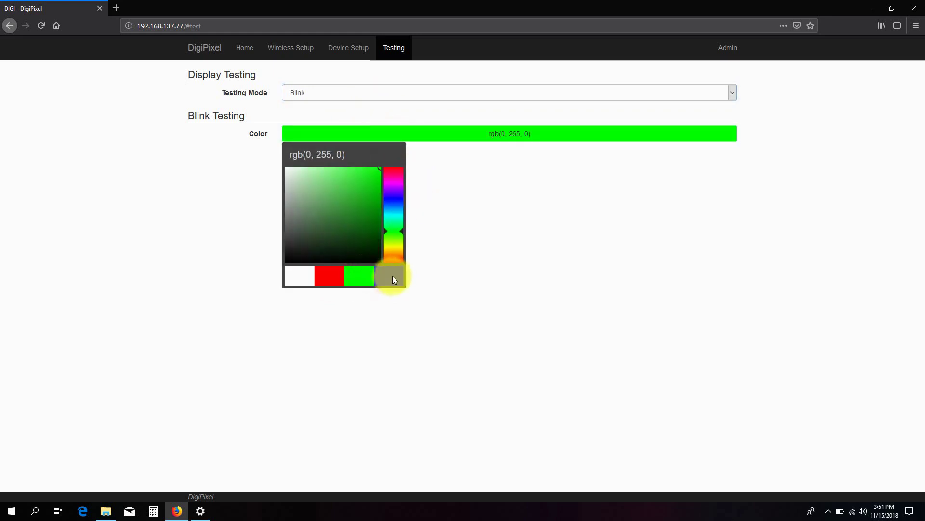
{"action": "left_click", "coordinate": [391, 275]}
{"action": "left_click", "coordinate": [330, 275]}
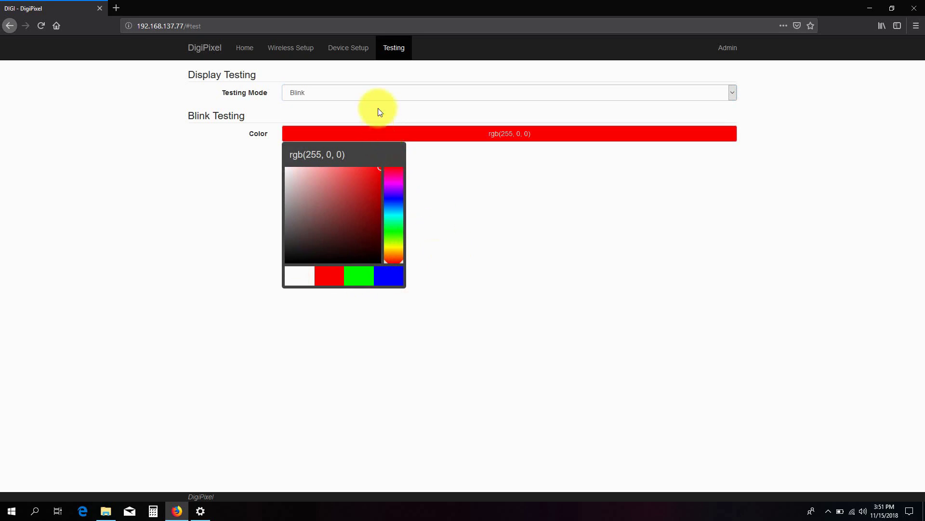
- Change the testing mode to Flash and show the color choices for it
{"action": "left_click", "coordinate": [369, 95]}
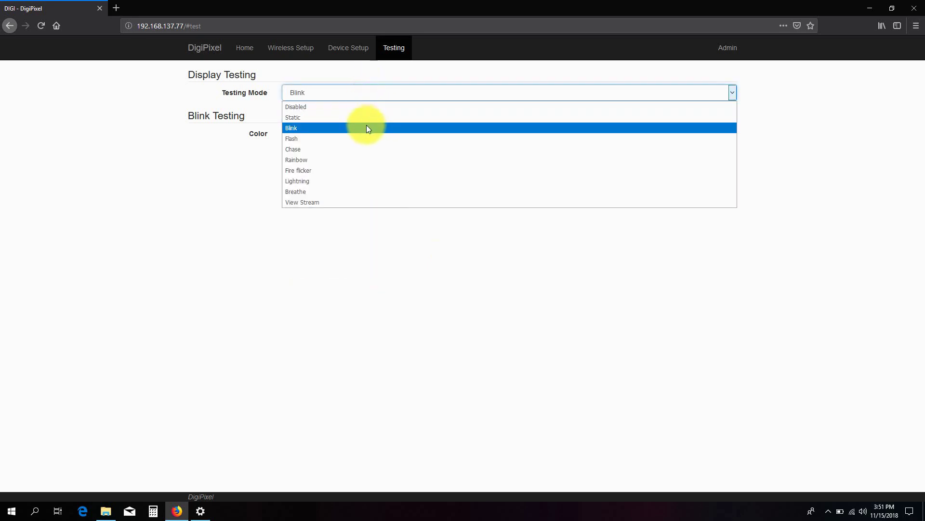
{"action": "left_click", "coordinate": [364, 138]}
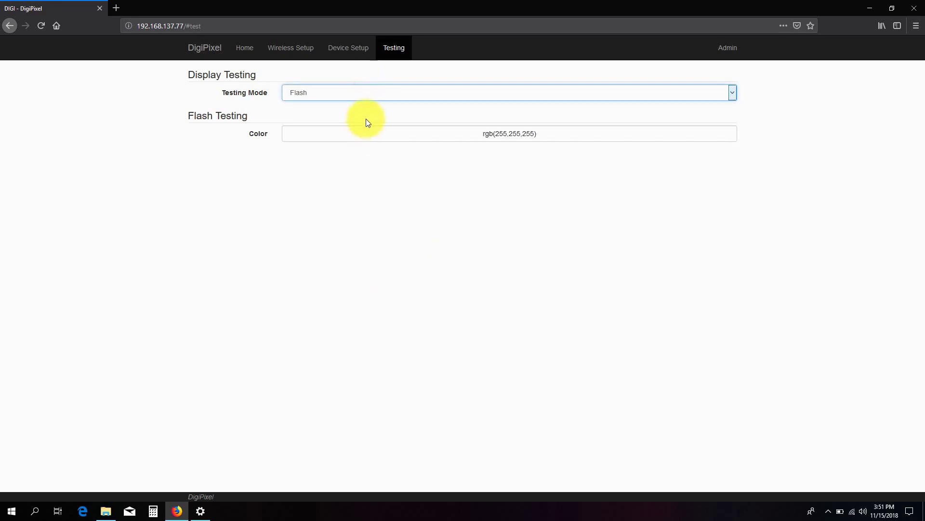
{"action": "left_click", "coordinate": [401, 141]}
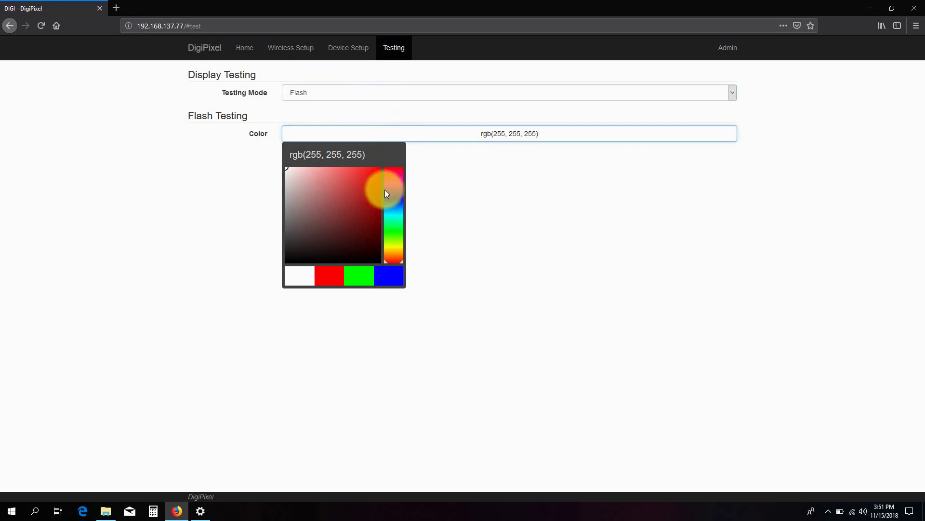
- Run the Rainbow test, review the available testing modes, and set the testing mode to Disabled
{"action": "left_click", "coordinate": [415, 94]}
{"action": "left_click", "coordinate": [375, 160]}
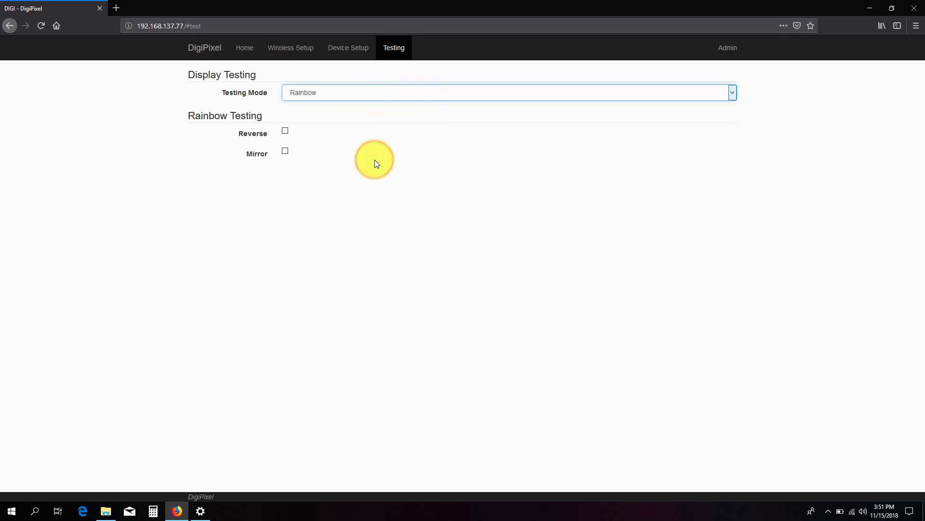
{"action": "left_click", "coordinate": [388, 96]}
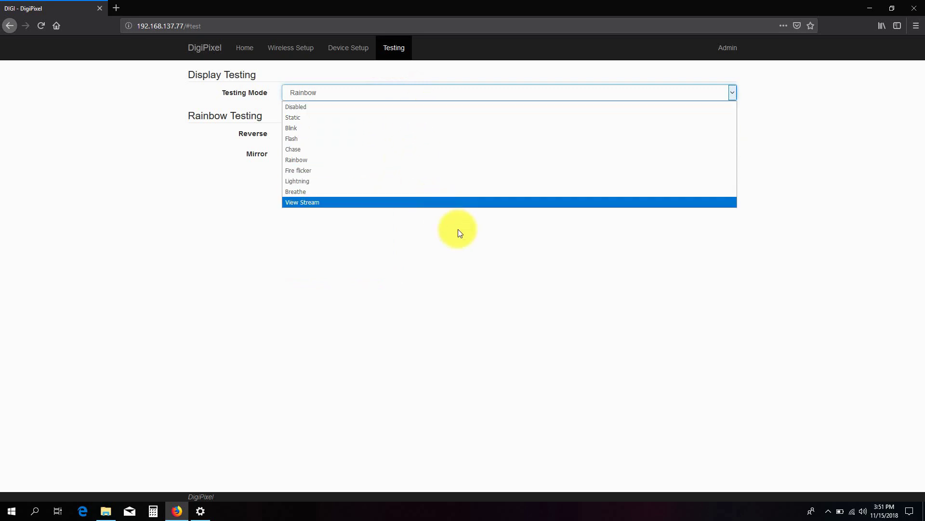
{"action": "left_click", "coordinate": [498, 94]}
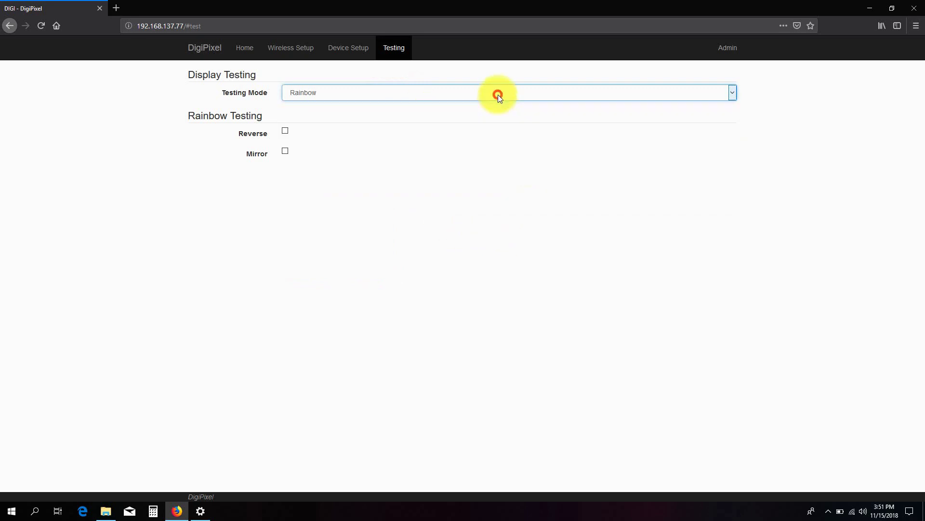
{"action": "left_click", "coordinate": [467, 94]}
{"action": "left_click", "coordinate": [461, 108]}
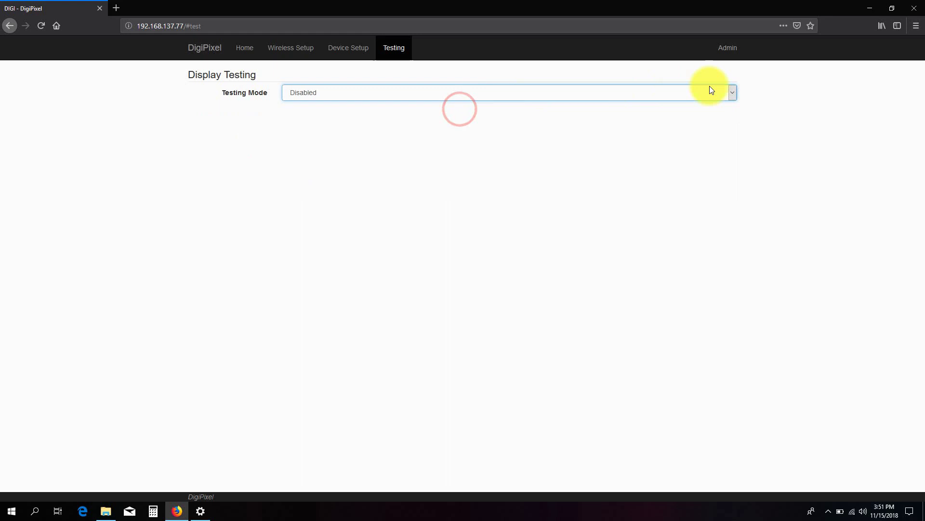
- Examine the firmware and flash details on the device's Admin page, and close the browser
{"action": "left_click", "coordinate": [728, 53]}
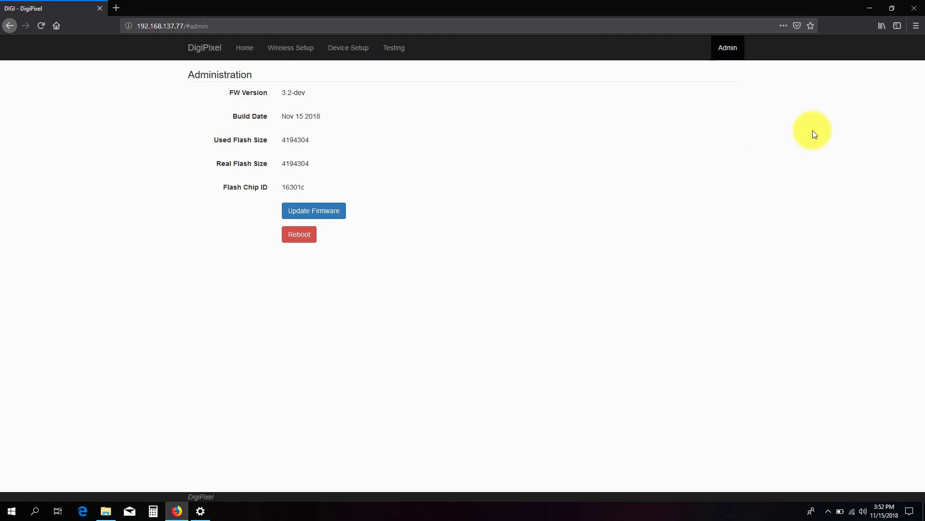
{"action": "left_click", "coordinate": [912, 9]}
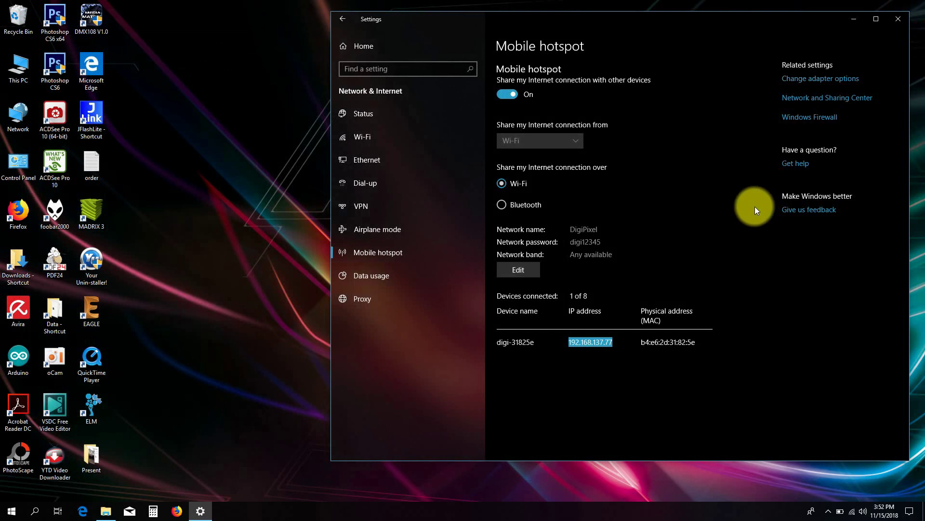
- Turn off the mobile hotspot, connect to the open Wi-Fi network DigiPixel digi-31825e, and close Settings
{"action": "left_click", "coordinate": [503, 96]}
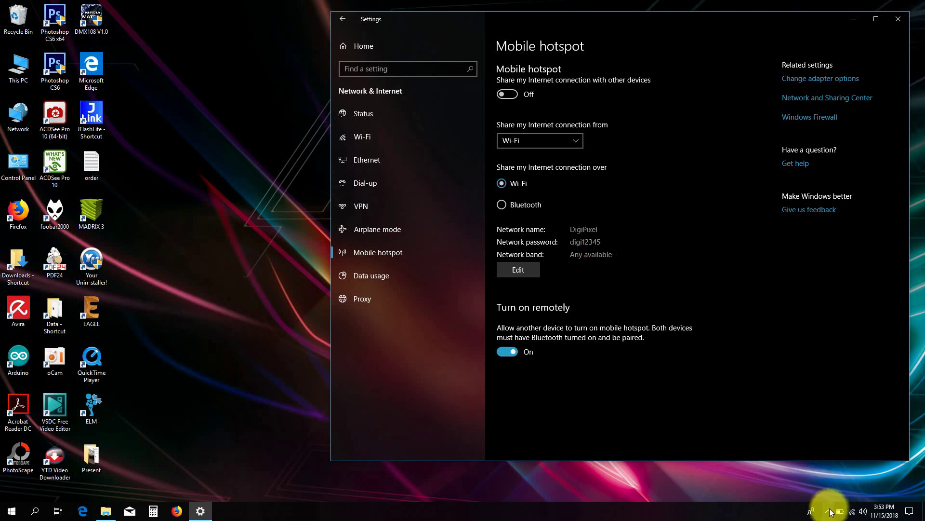
{"action": "left_click", "coordinate": [852, 511]}
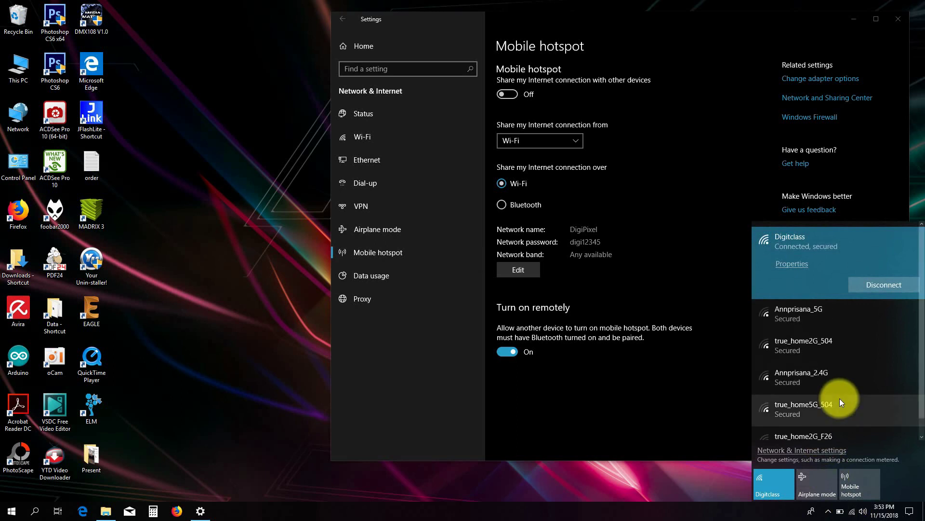
{"action": "scroll", "coordinate": [852, 365], "scroll_direction": "down", "scroll_amount": 1}
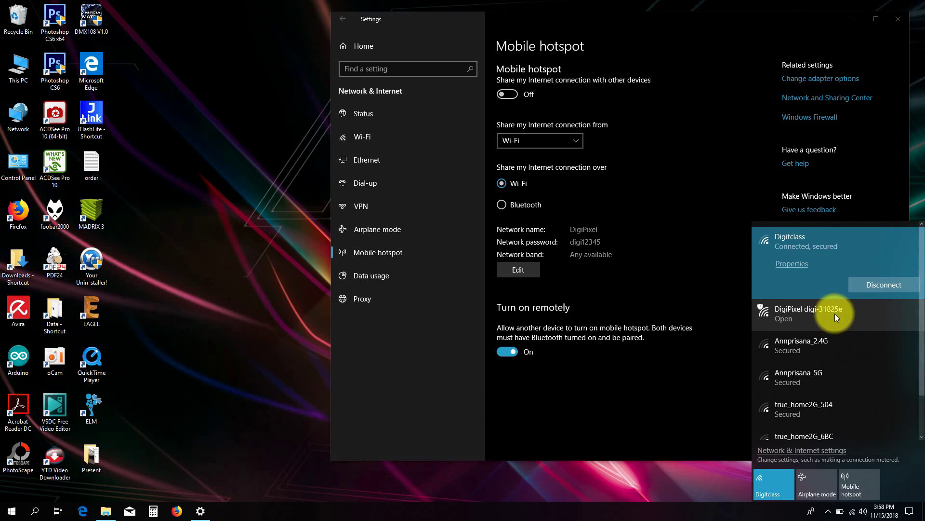
{"action": "left_click", "coordinate": [835, 313]}
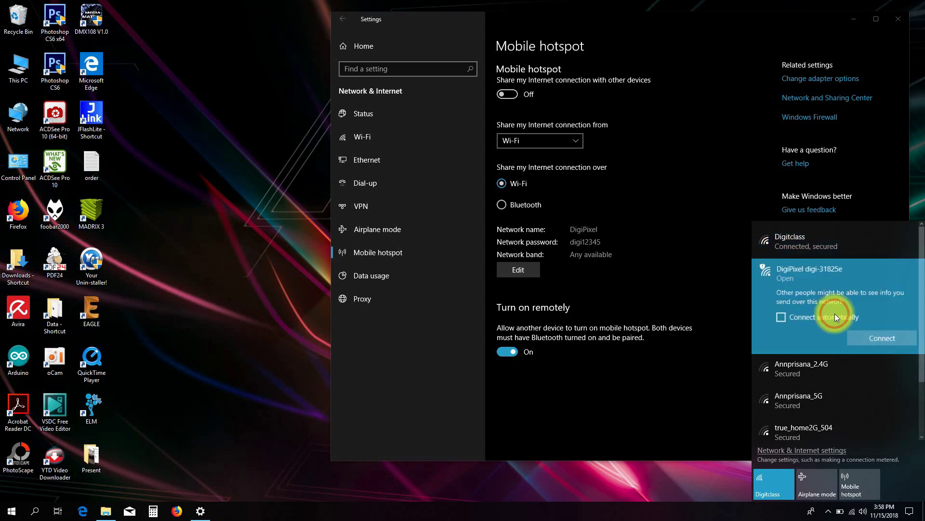
{"action": "left_click", "coordinate": [867, 338]}
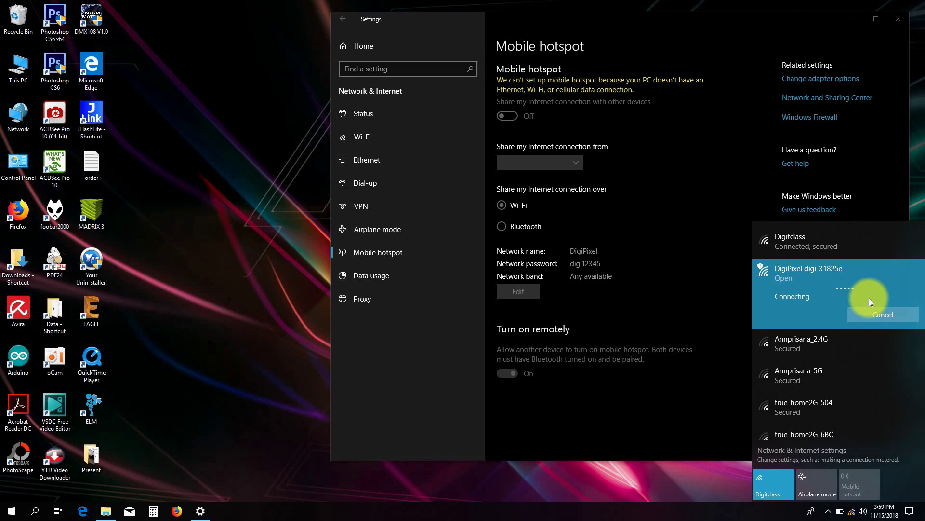
{"action": "left_click", "coordinate": [899, 20]}
{"action": "left_click", "coordinate": [899, 21]}
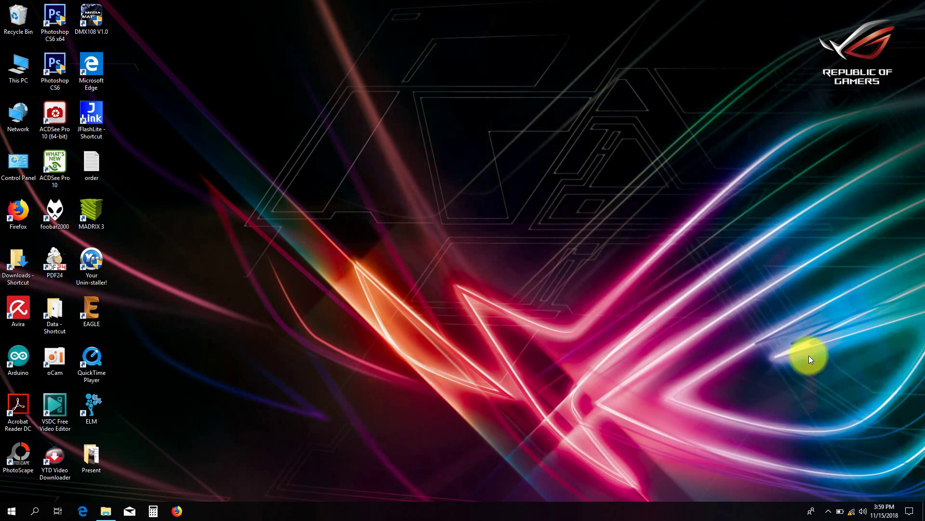
- Open the properties of the DigiPixel digi-31825e Wi-Fi connection and examine its IPv4 address and DNS server
{"action": "left_click", "coordinate": [852, 511]}
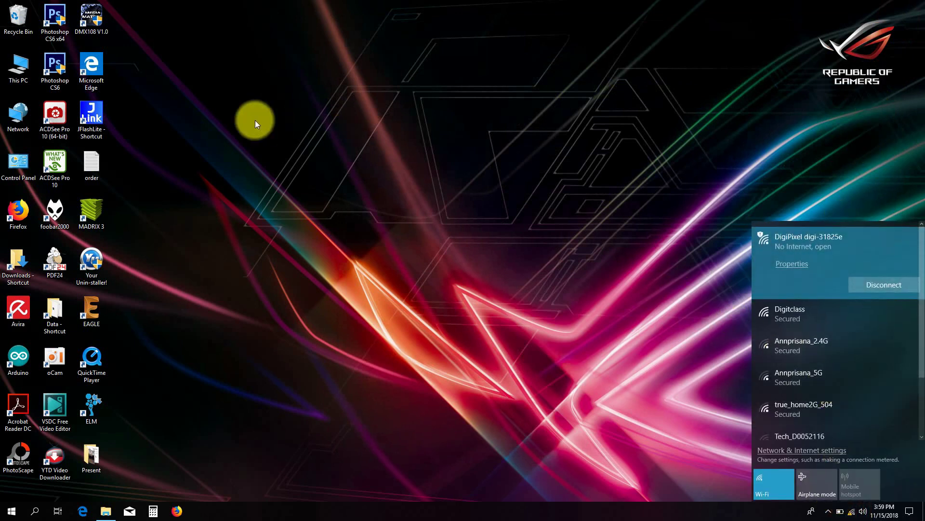
{"action": "left_click", "coordinate": [783, 265]}
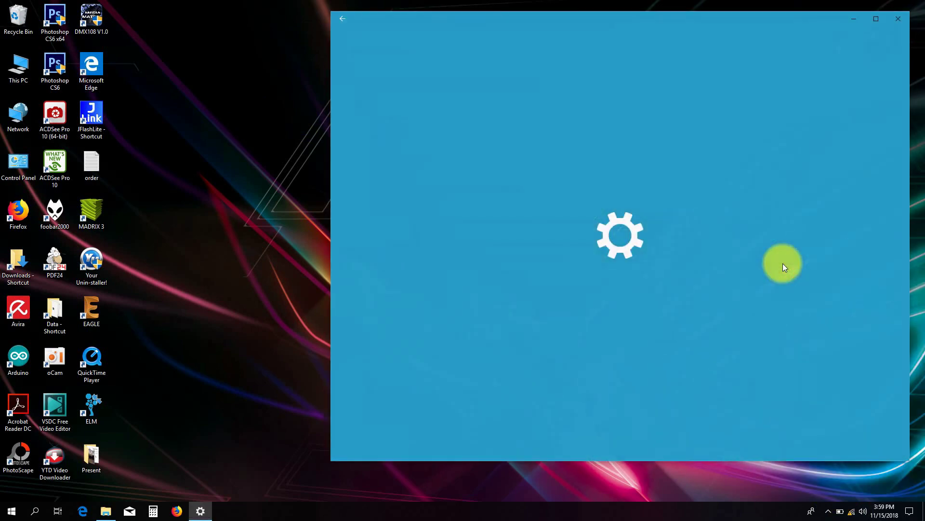
{"action": "scroll", "coordinate": [599, 270], "scroll_direction": "down", "scroll_amount": 8}
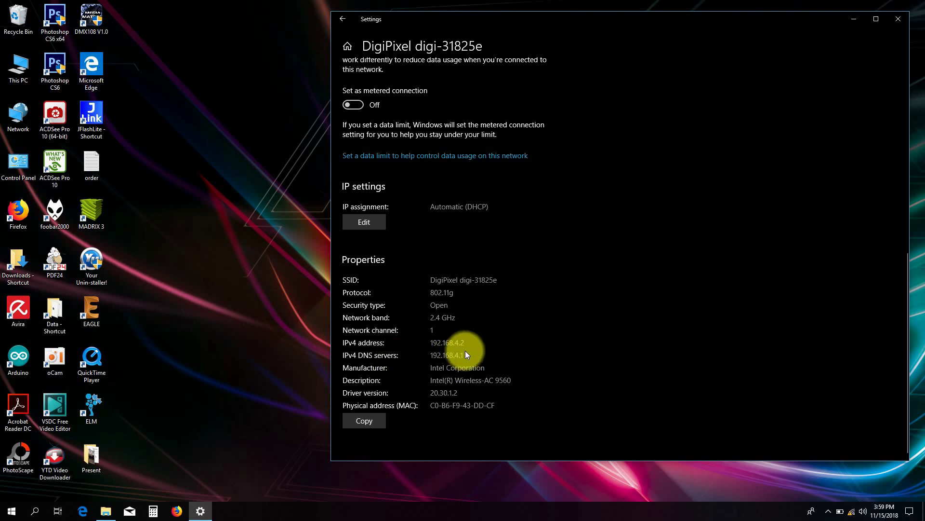
- Open Firefox, recheck the DNS server address in the Wi-Fi properties, and load the controller's web page at 192.168.4.1
{"action": "double_click", "coordinate": [16, 215]}
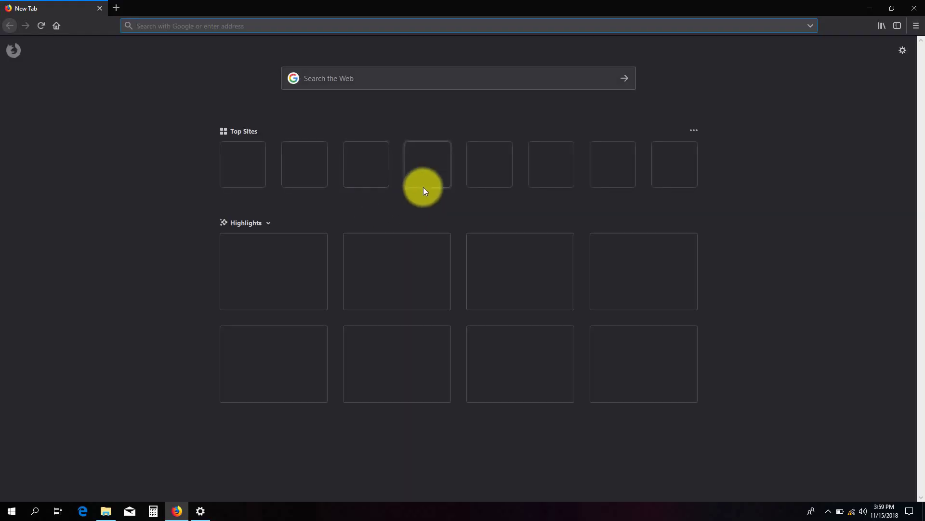
{"action": "left_click", "coordinate": [355, 154]}
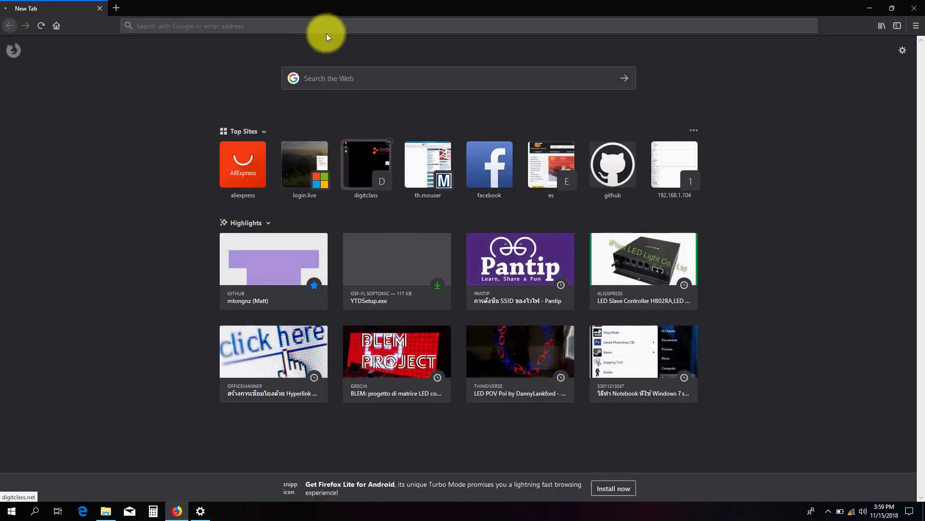
{"action": "left_click", "coordinate": [329, 28]}
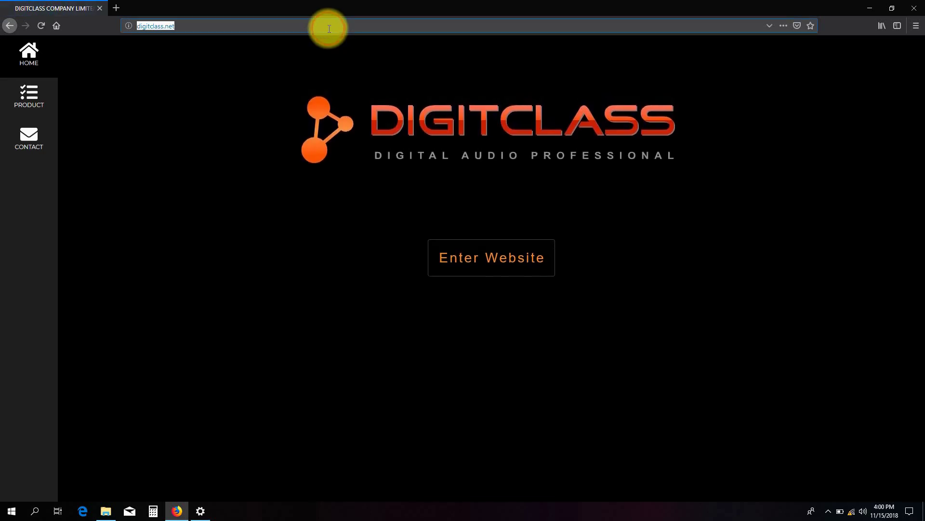
{"action": "left_click", "coordinate": [201, 511]}
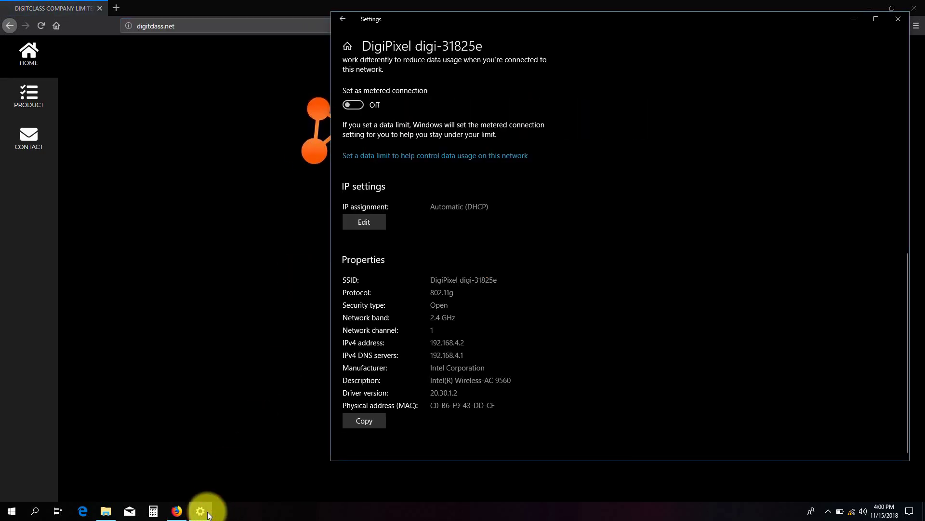
{"action": "left_click", "coordinate": [193, 27]}
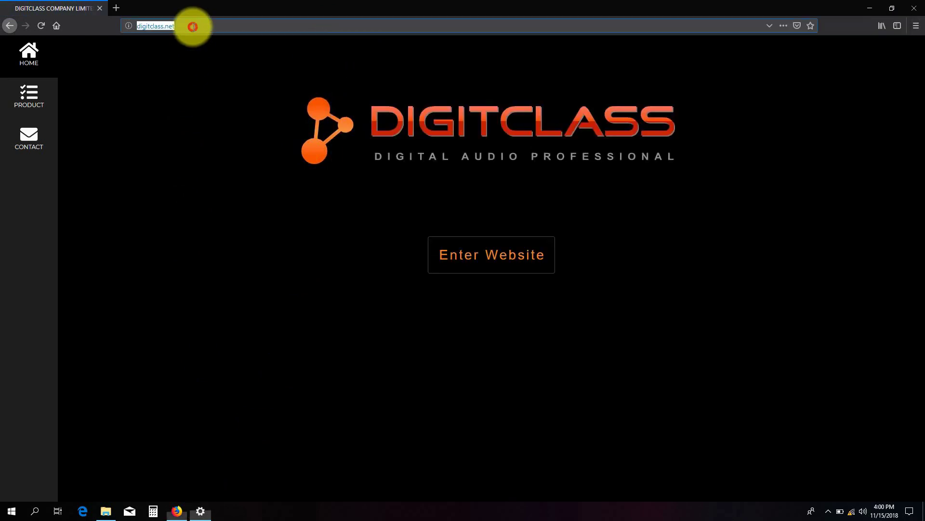
{"action": "type", "text": "1"}
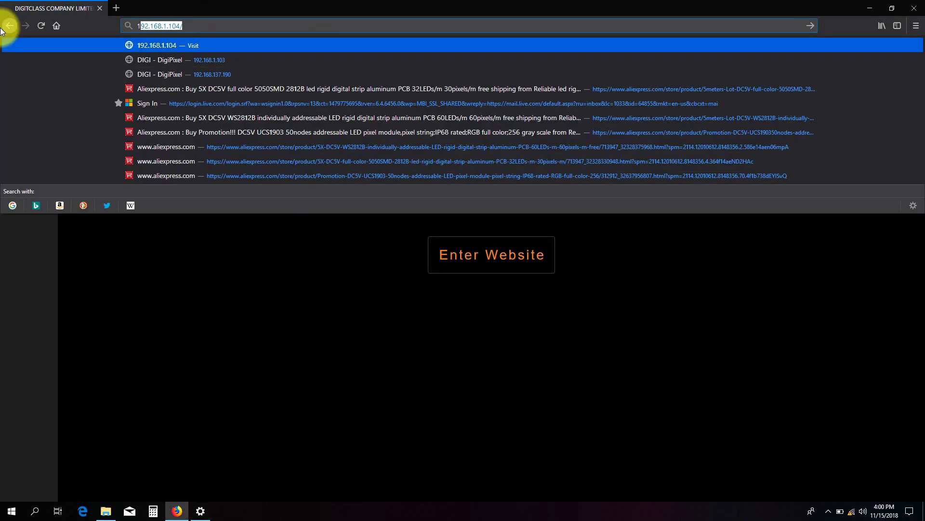
{"action": "type", "text": "92.168"}
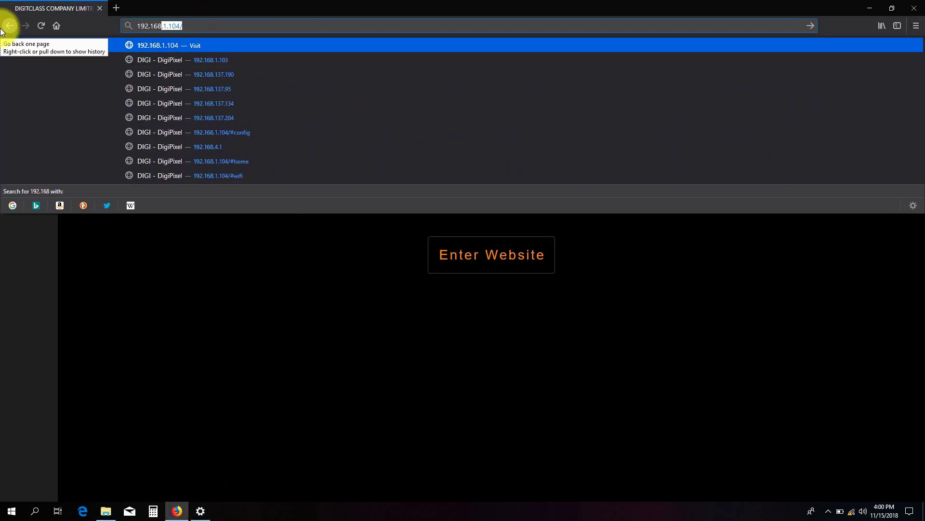
{"action": "type", "text": ".4.1"}
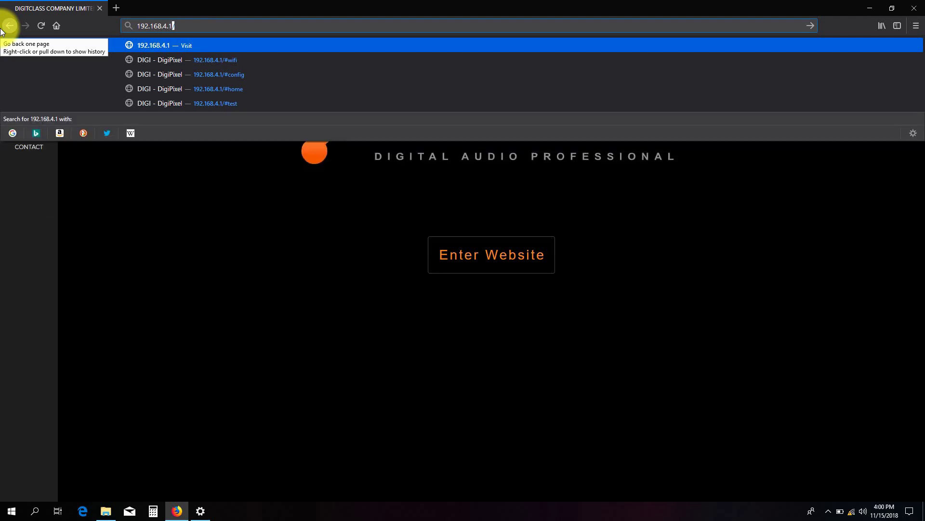
{"action": "key", "text": "Return"}
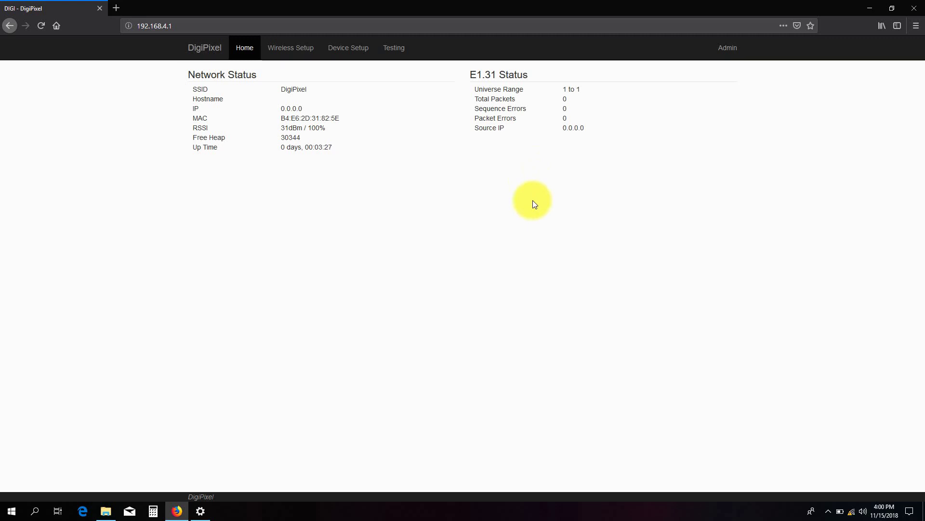
{"action": "left_click", "coordinate": [829, 511]}
{"action": "left_click", "coordinate": [837, 473]}
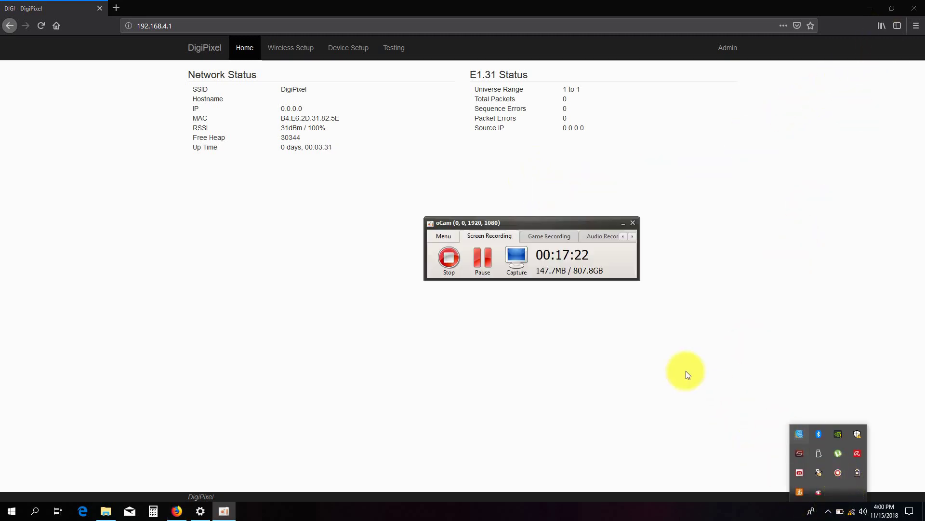